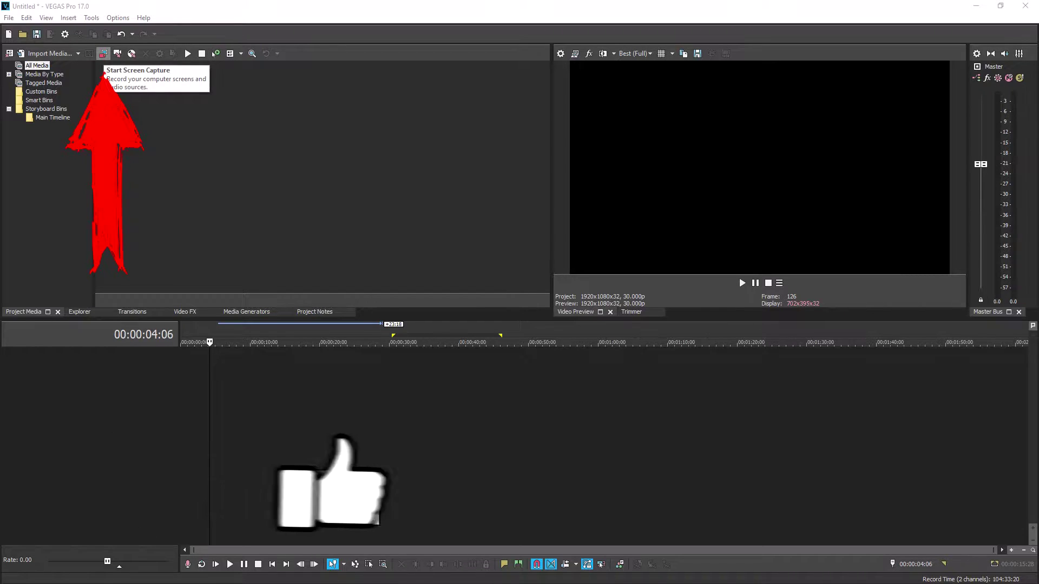
Open the screen capture tool and move its window higher on the screen
{"action": "left_click", "coordinate": [9, 18]}
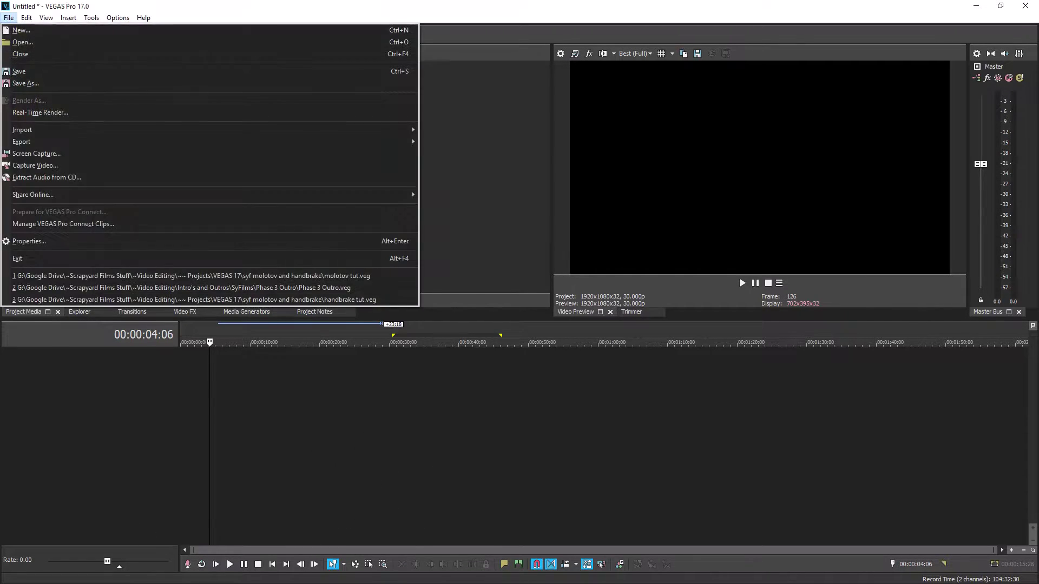
{"action": "left_click", "coordinate": [213, 154]}
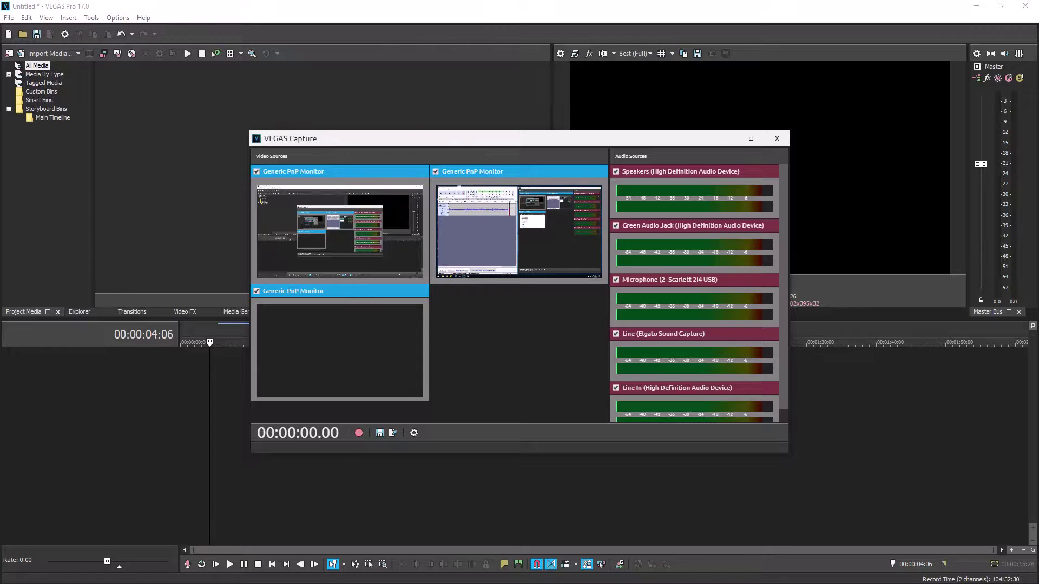
{"action": "left_click_drag", "start_coordinate": [555, 130], "coordinate": [555, 72]}
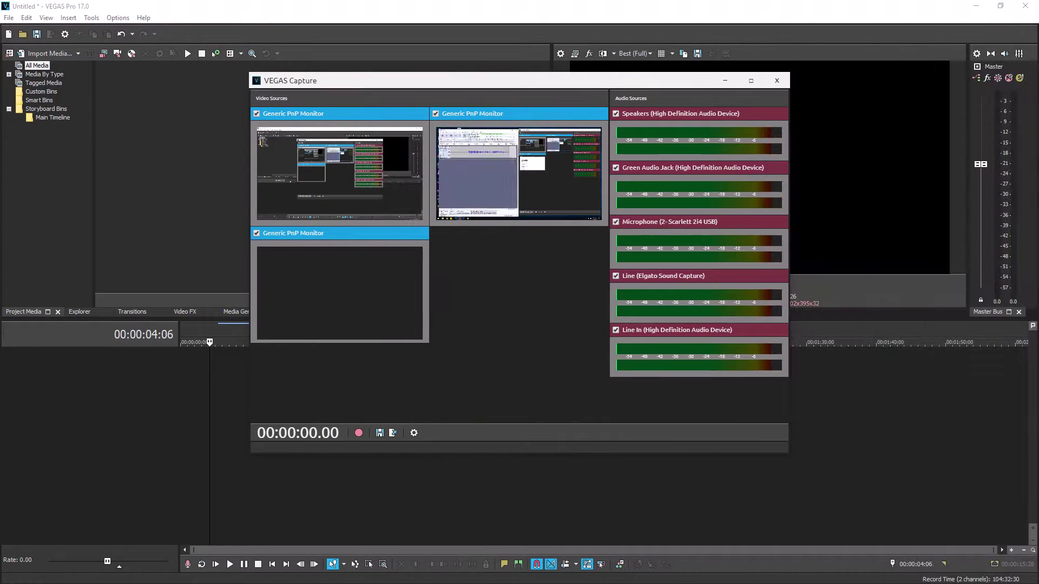
Return to the main editor window, insert an audio track and arm it for recording
{"action": "key", "text": "alt+F4"}
{"action": "right_click", "coordinate": [131, 376]}
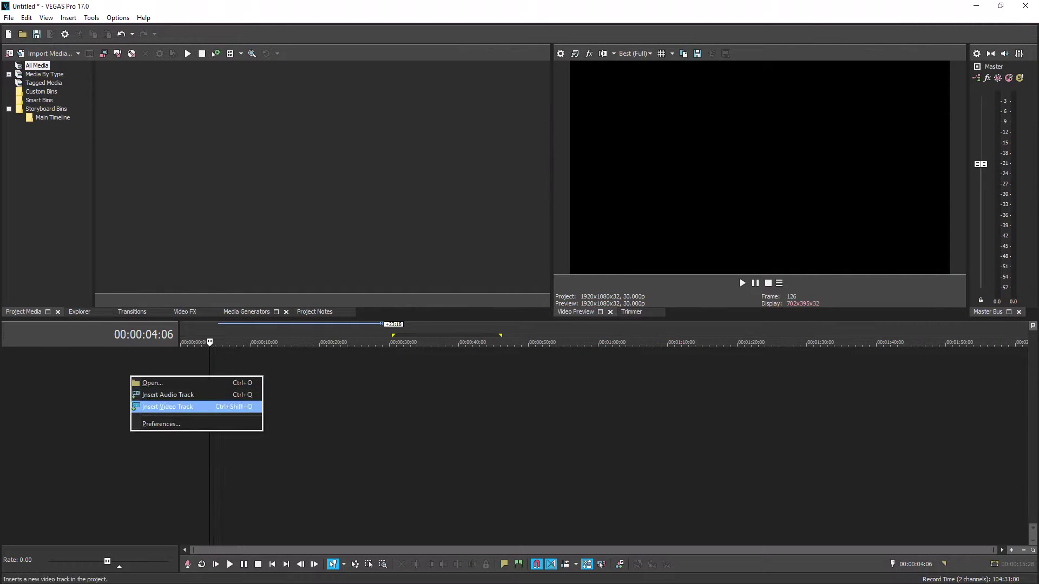
{"action": "left_click", "coordinate": [168, 394]}
{"action": "left_click", "coordinate": [132, 353]}
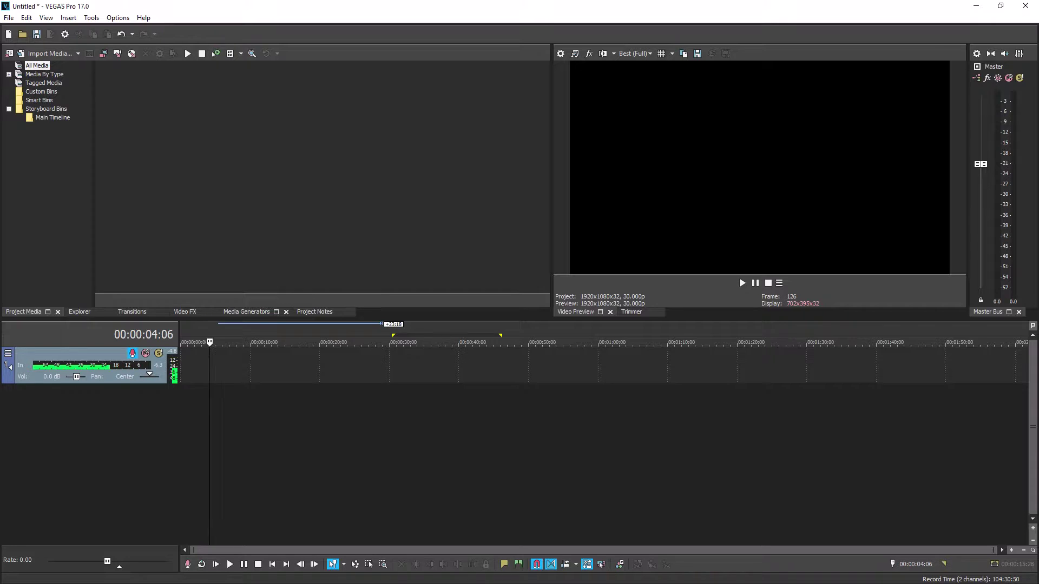
Bring VEGAS Capture back beside the Windows Sound dialog and play a test sound through the Speakers device to check its capture meter
{"action": "key", "text": "alt+Tab"}
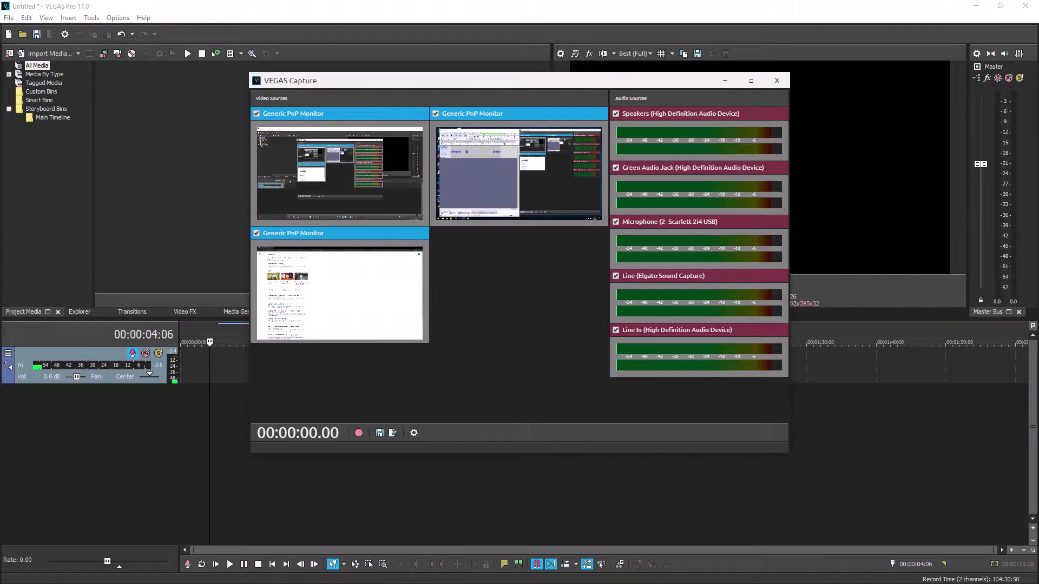
{"action": "left_click_drag", "start_coordinate": [549, 80], "coordinate": [715, 82]}
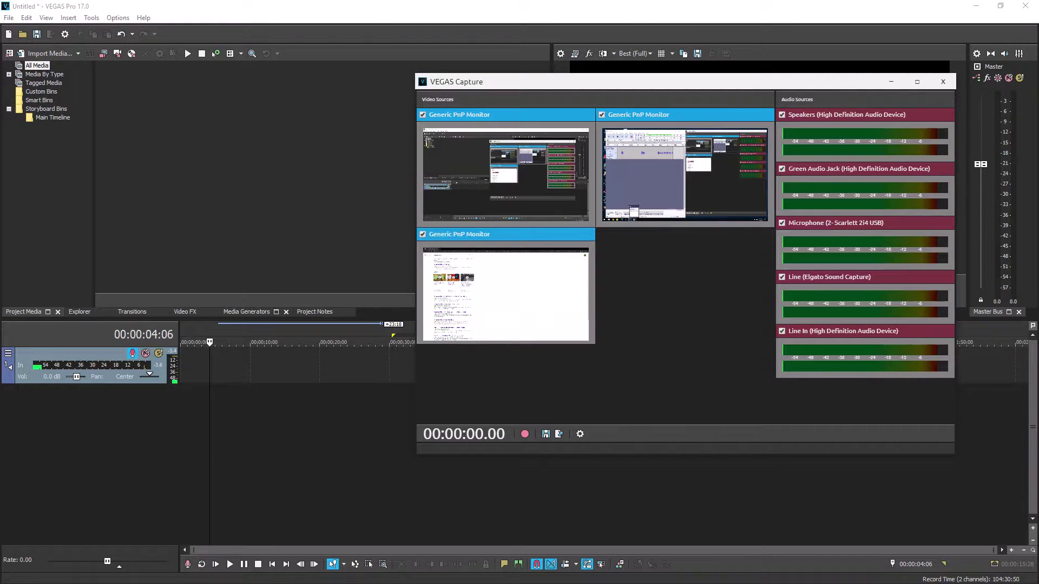
{"action": "left_click_drag", "start_coordinate": [158, 343], "coordinate": [242, 108]}
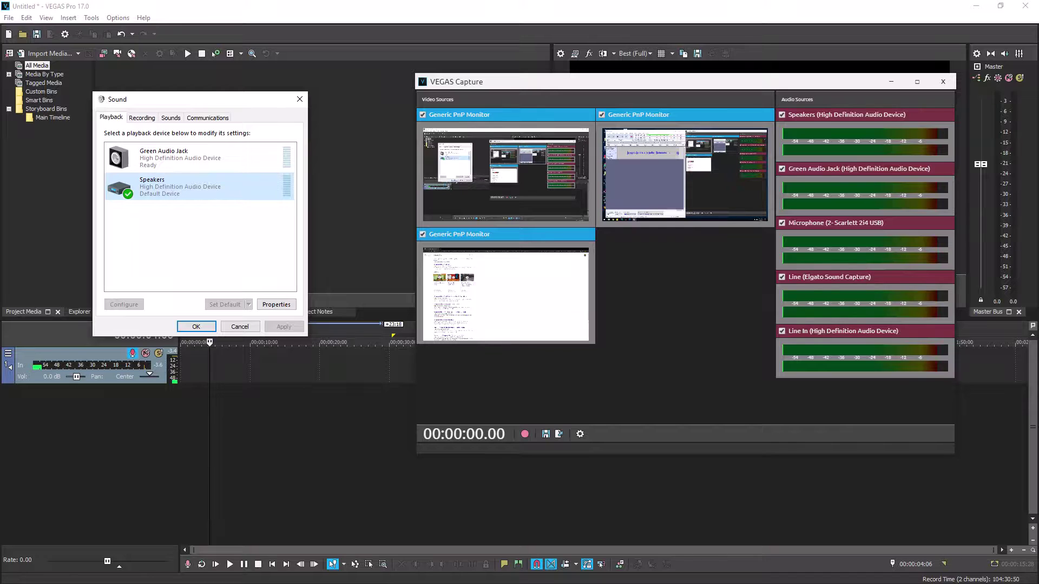
{"action": "right_click", "coordinate": [147, 186]}
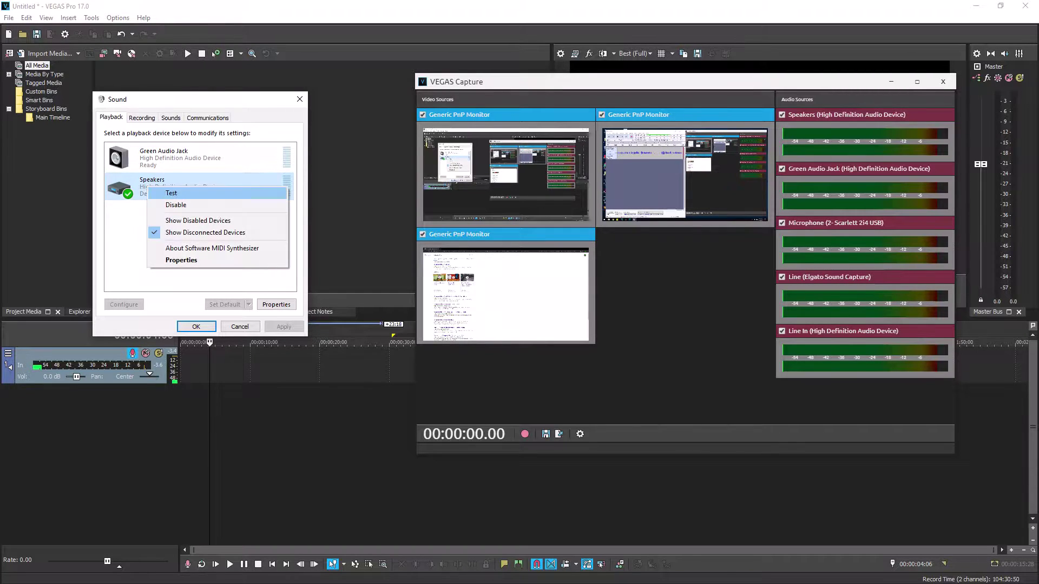
{"action": "left_click", "coordinate": [171, 192]}
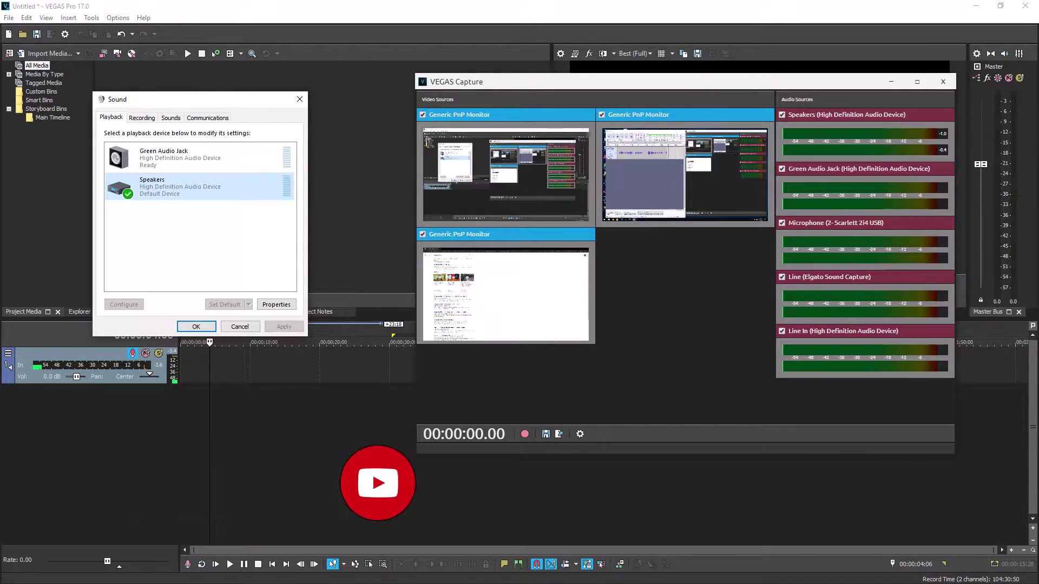
{"action": "left_click", "coordinate": [299, 100]}
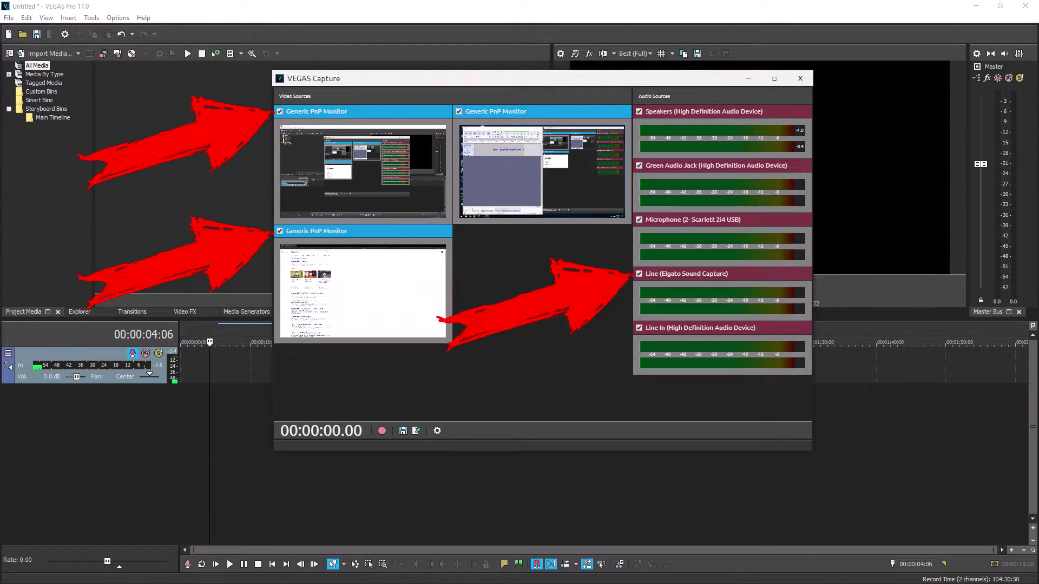
Deselect all three monitor video sources and all five audio sources in VEGAS Capture
{"action": "left_click", "coordinate": [280, 231]}
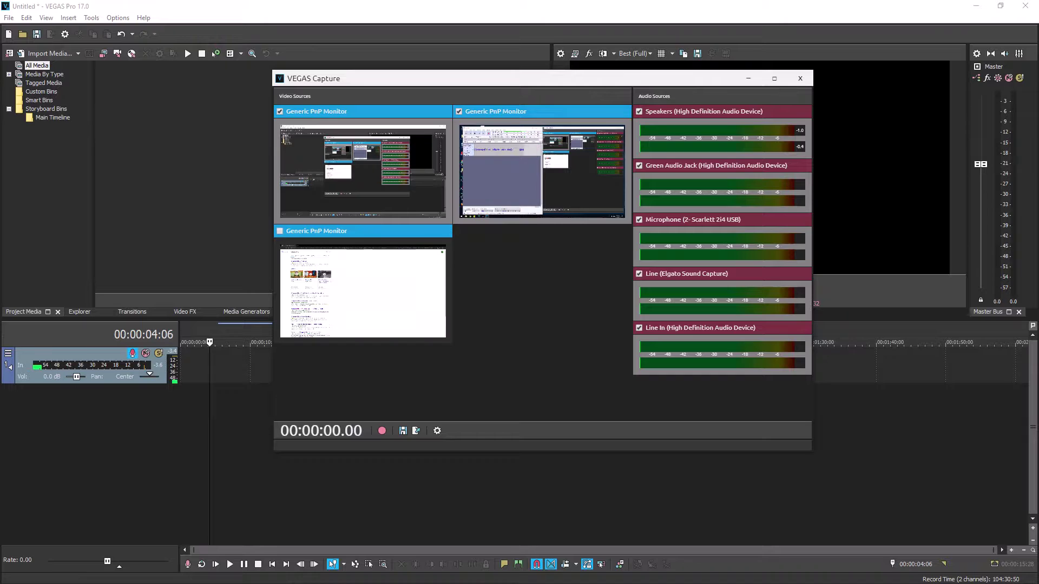
{"action": "left_click", "coordinate": [280, 112]}
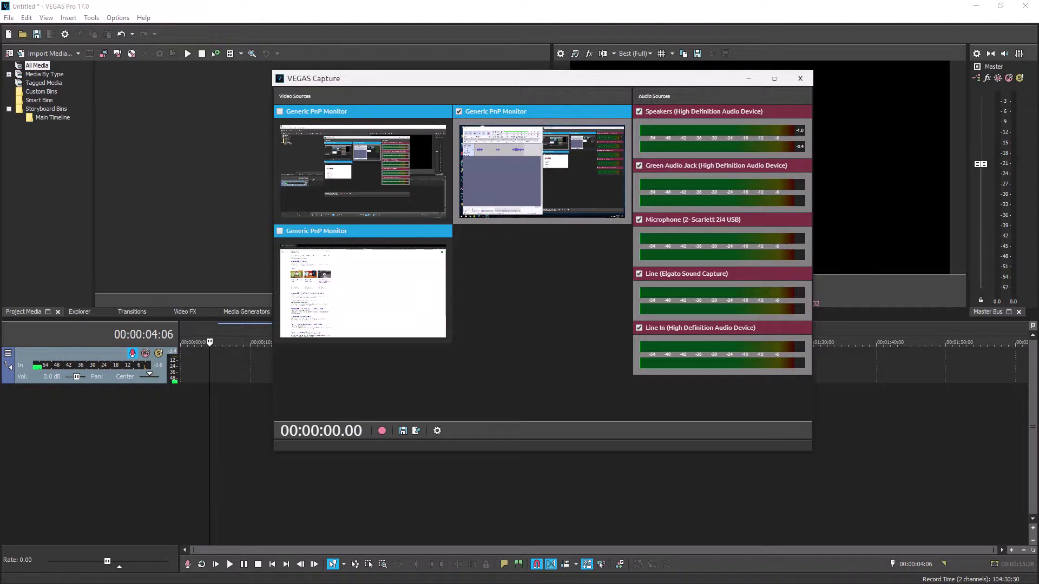
{"action": "left_click", "coordinate": [459, 111]}
{"action": "left_click", "coordinate": [639, 112]}
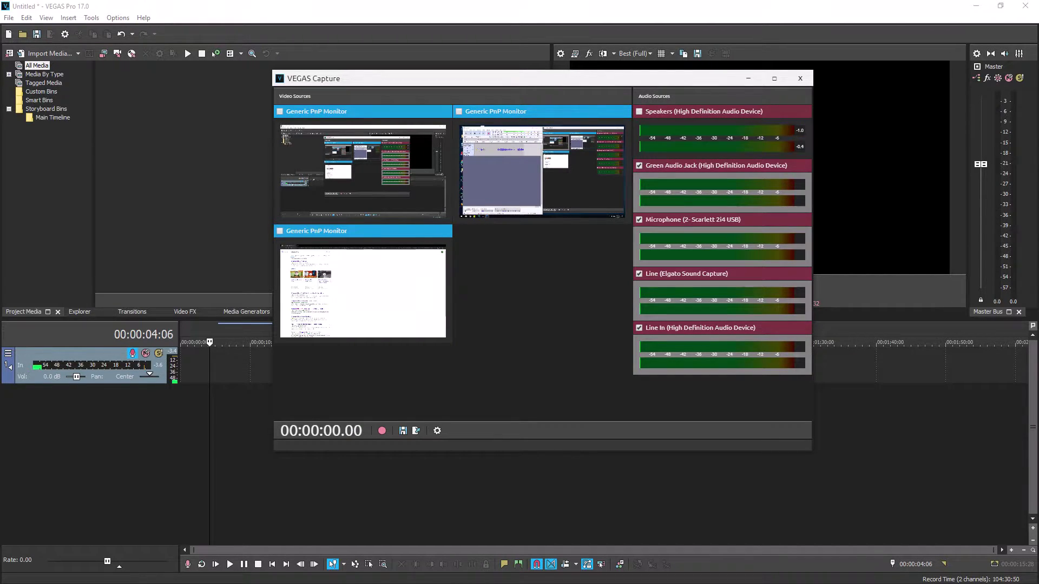
{"action": "left_click", "coordinate": [639, 166]}
{"action": "left_click", "coordinate": [639, 220]}
{"action": "left_click", "coordinate": [639, 274]}
{"action": "left_click", "coordinate": [639, 328]}
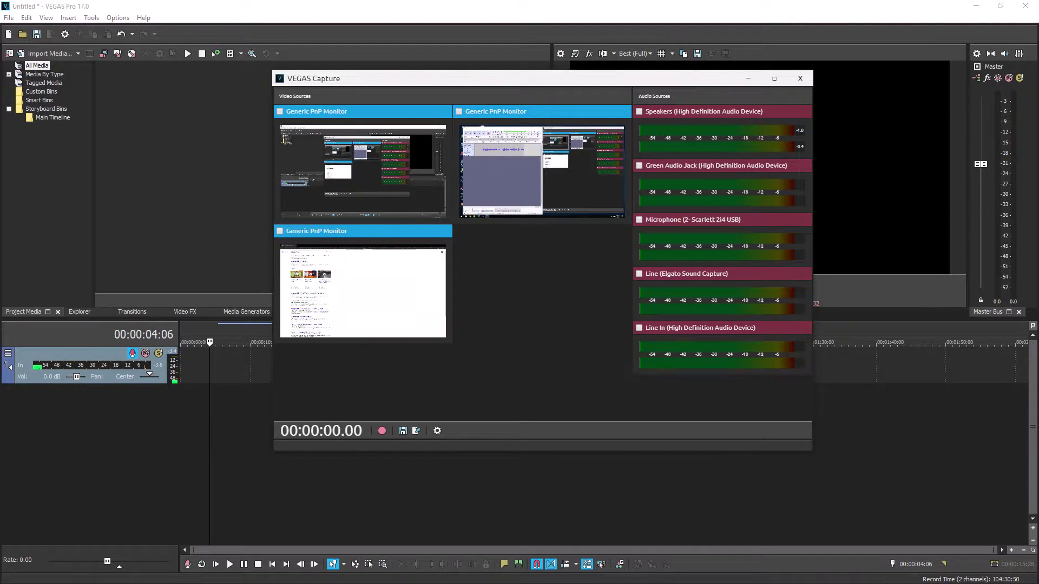
View the Speakers meter's display options, and enable the Speakers audio source and the first monitor for capture
{"action": "right_click", "coordinate": [737, 143]}
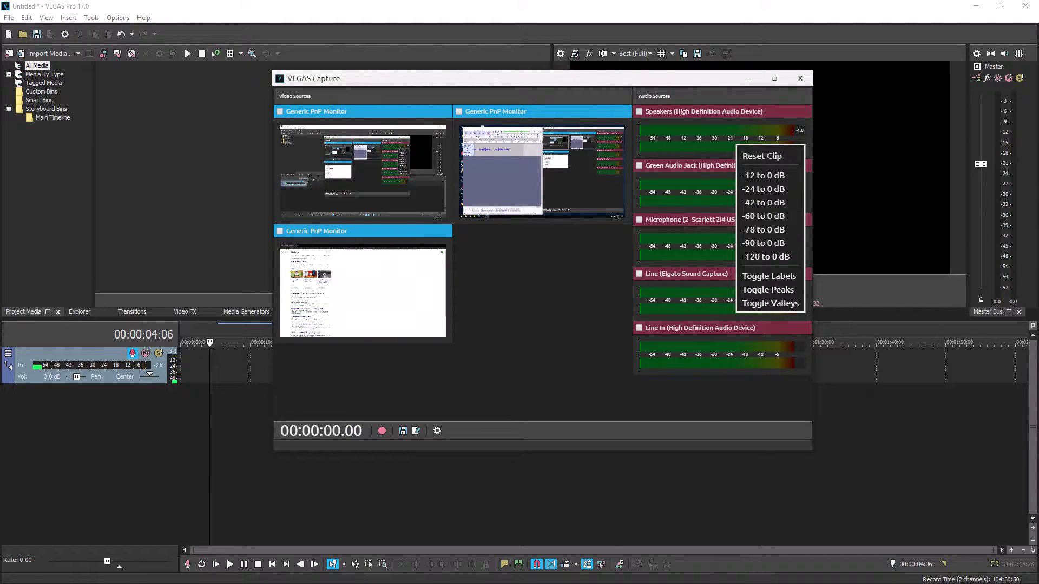
{"action": "left_click", "coordinate": [722, 138]}
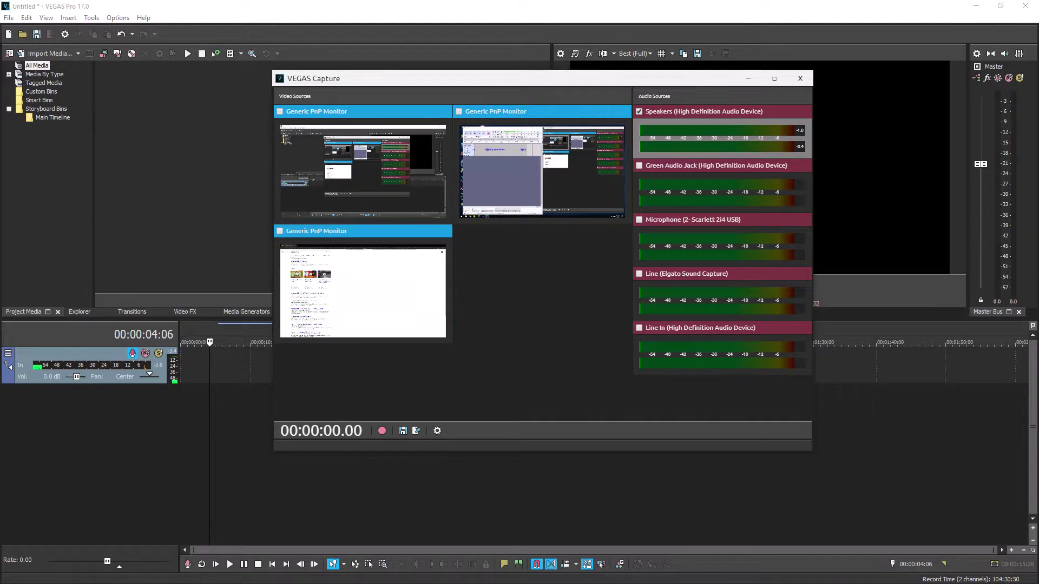
{"action": "left_click", "coordinate": [280, 111]}
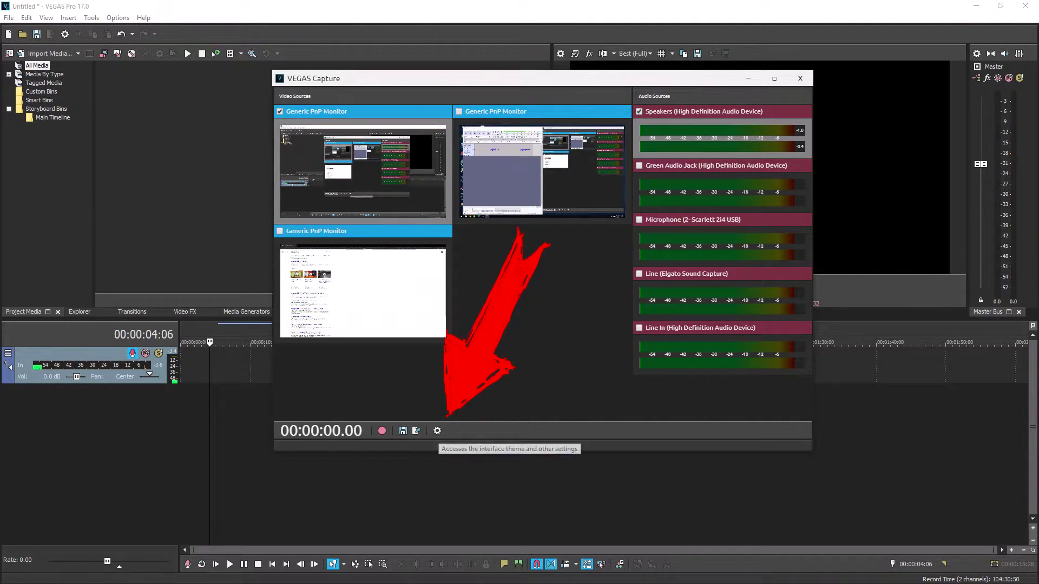
Examine the theme and minimize options in the capture settings and leave them unsaved
{"action": "left_click", "coordinate": [437, 431]}
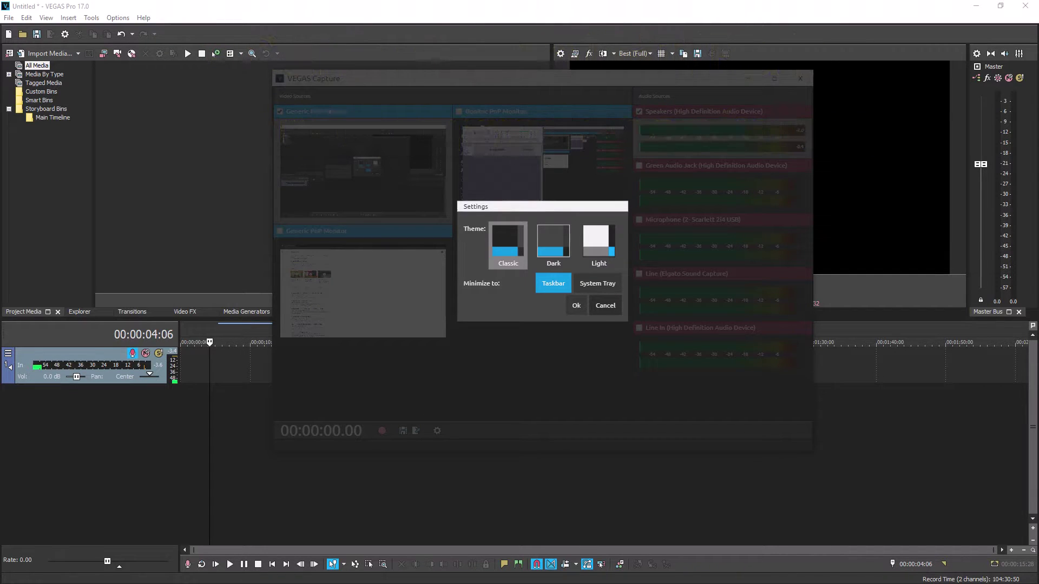
{"action": "key", "text": "Escape"}
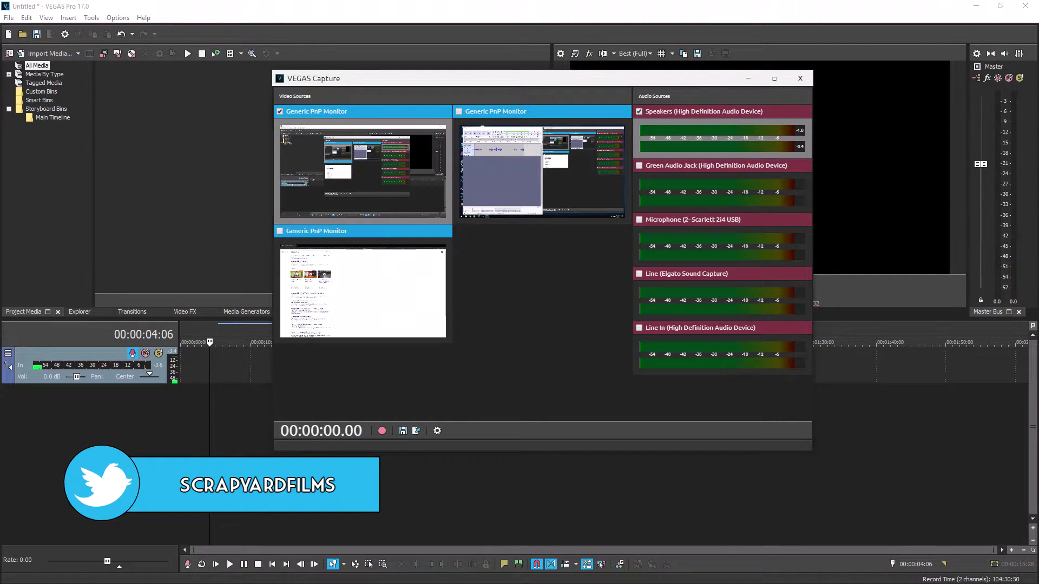
Try including the second and third monitors as additional video sources
{"action": "left_click", "coordinate": [459, 112]}
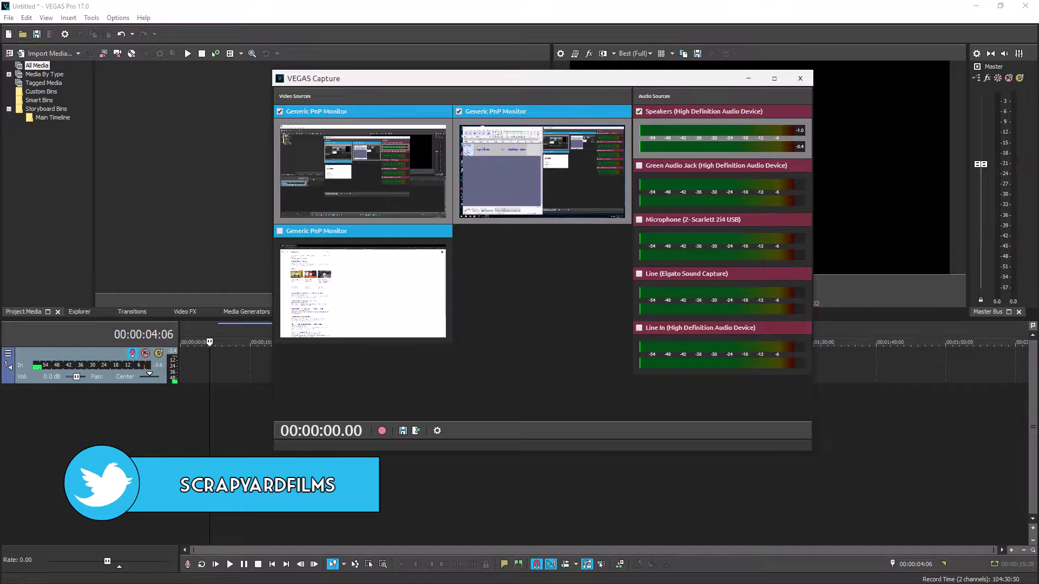
{"action": "left_click", "coordinate": [459, 112]}
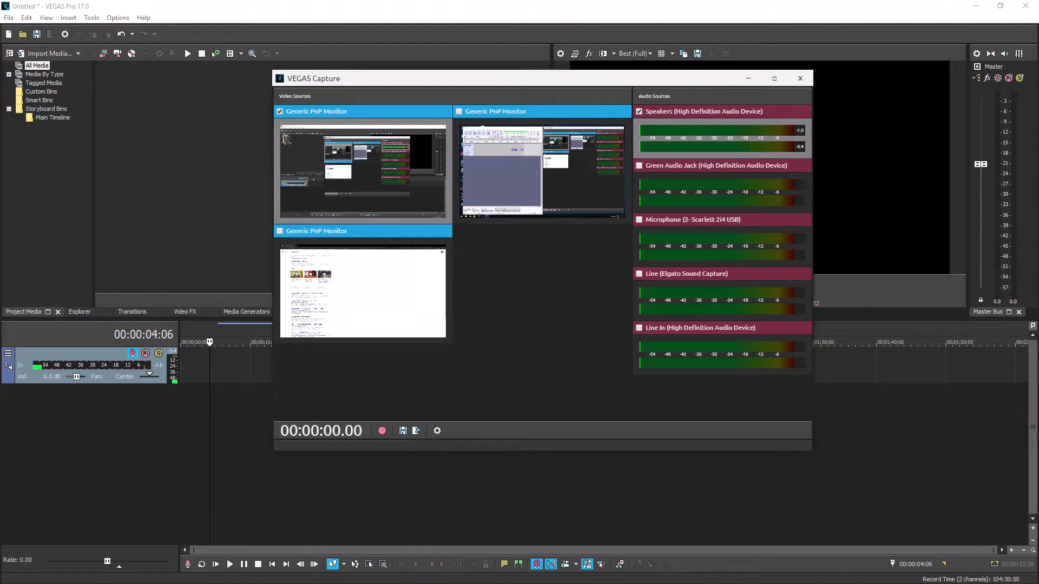
{"action": "left_click", "coordinate": [459, 111]}
{"action": "left_click", "coordinate": [280, 231]}
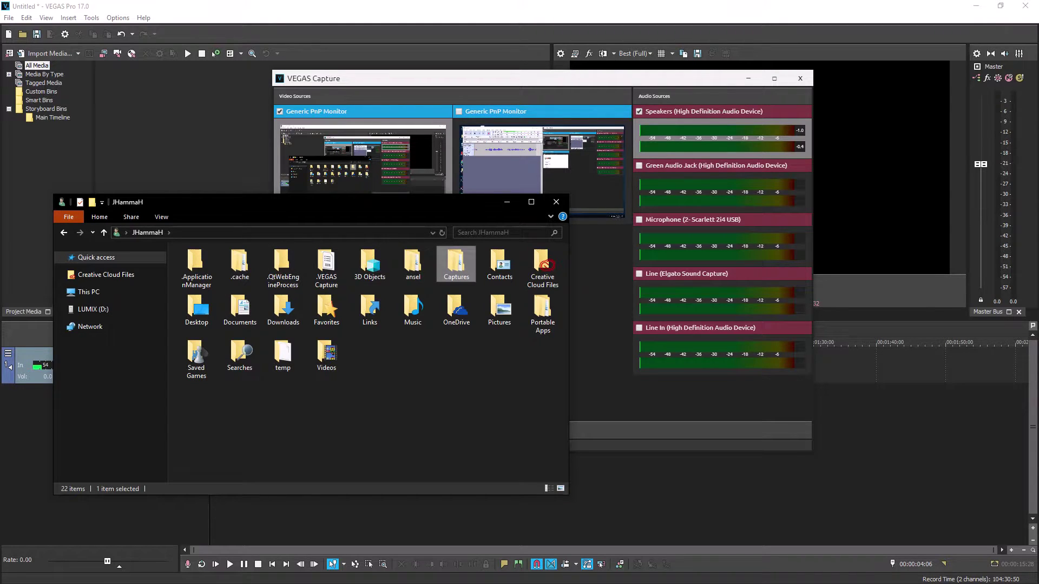
{"action": "double_click", "coordinate": [456, 264]}
{"action": "left_click", "coordinate": [274, 232]}
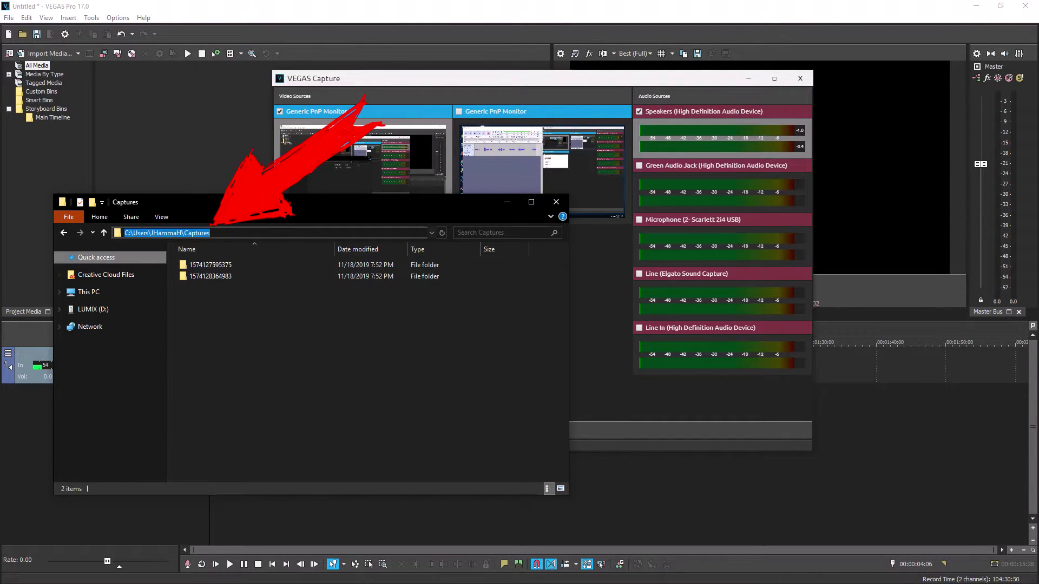
{"action": "left_click", "coordinate": [153, 233]}
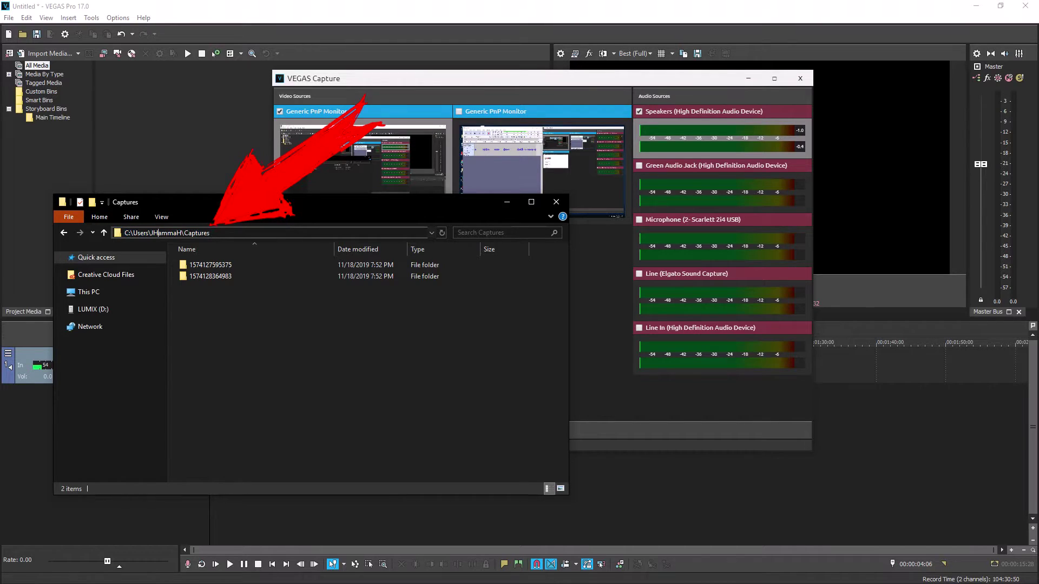
{"action": "left_click_drag", "start_coordinate": [152, 233], "coordinate": [177, 232]}
{"action": "left_click", "coordinate": [188, 233]}
{"action": "double_click", "coordinate": [188, 233]}
{"action": "key", "text": "Escape"}
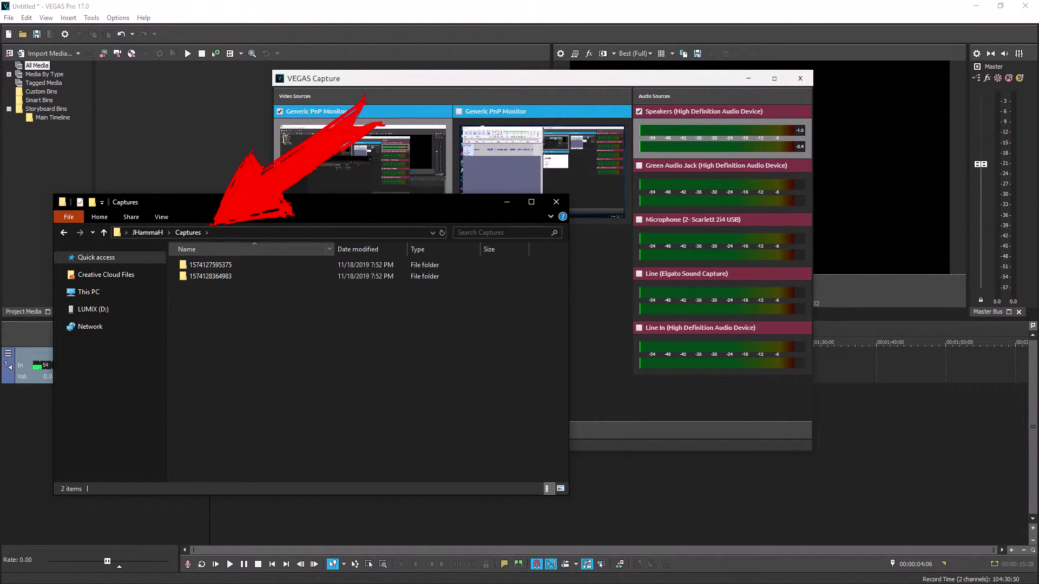
{"action": "left_click", "coordinate": [216, 276]}
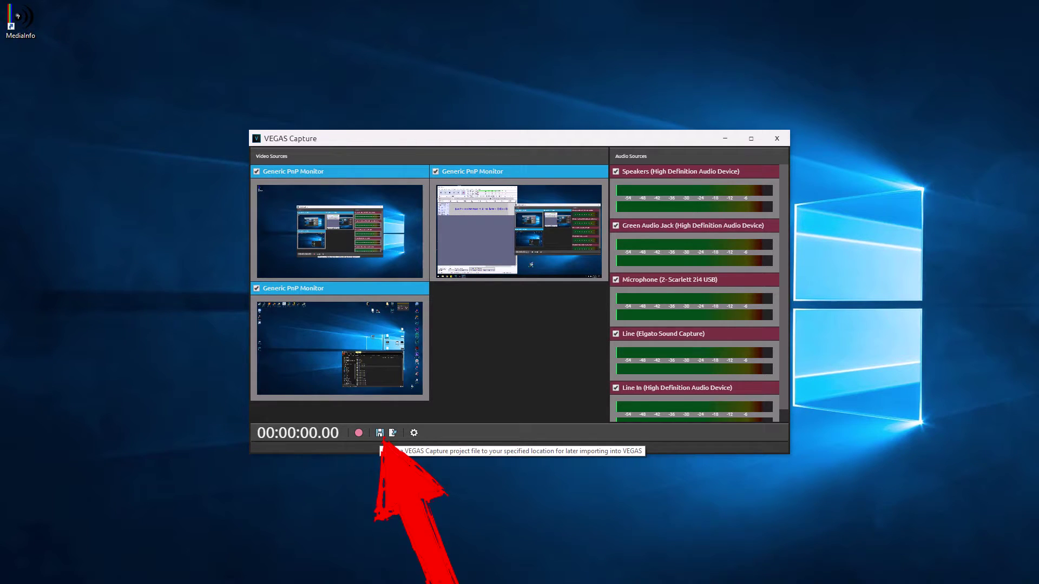
Look at the save dialog for a capture project file in the temp folder and dismiss it
{"action": "left_click", "coordinate": [379, 433]}
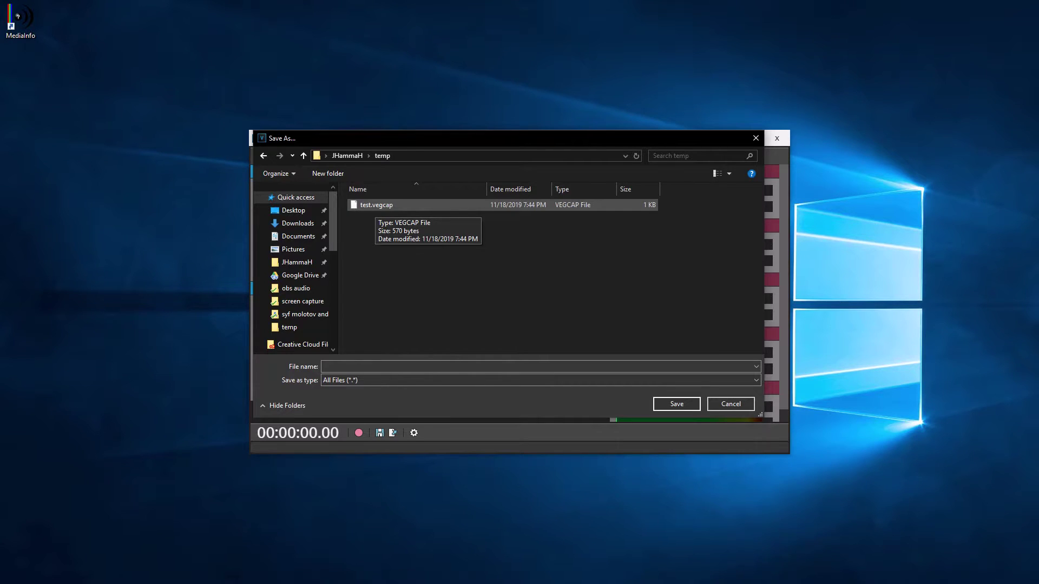
{"action": "key", "text": "Escape"}
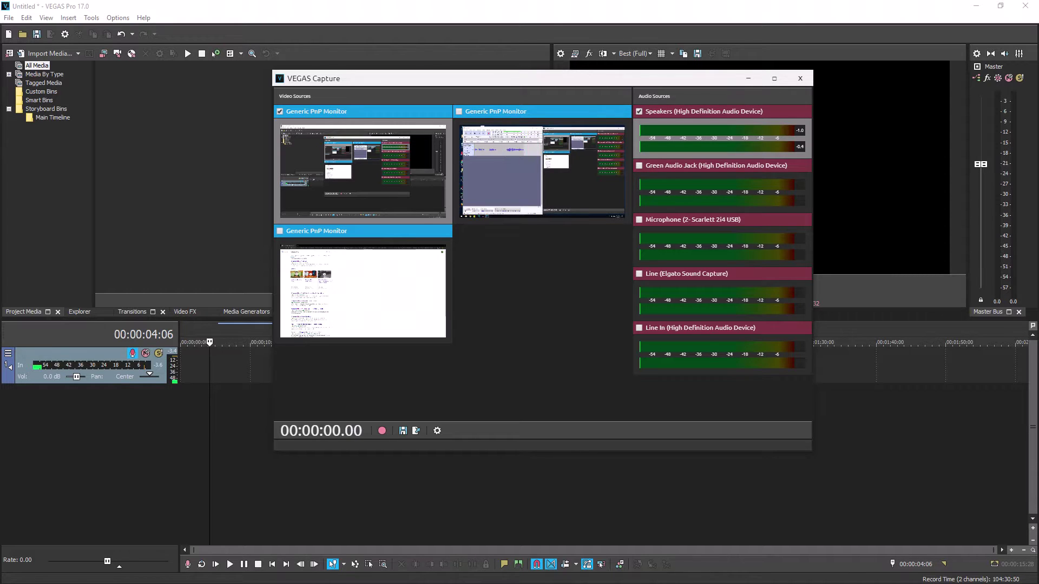
Record the first monitor and Speakers audio for about 17 seconds, stop the recording and minimize the capture window
{"action": "key", "text": "ctrl+r"}
{"action": "left_click_drag", "start_coordinate": [521, 83], "coordinate": [566, 151]}
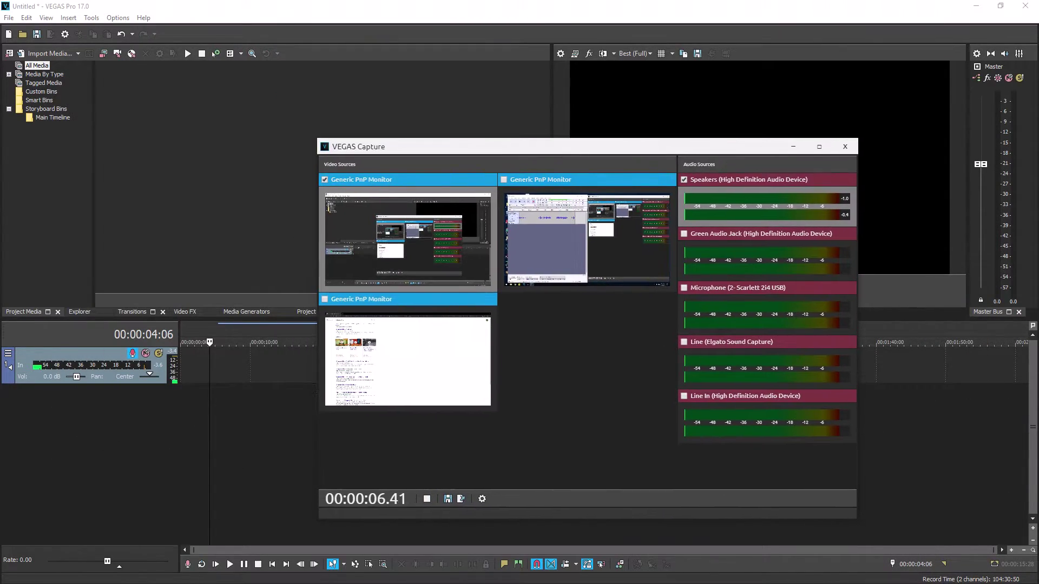
{"action": "left_click_drag", "start_coordinate": [522, 6], "coordinate": [645, 2]}
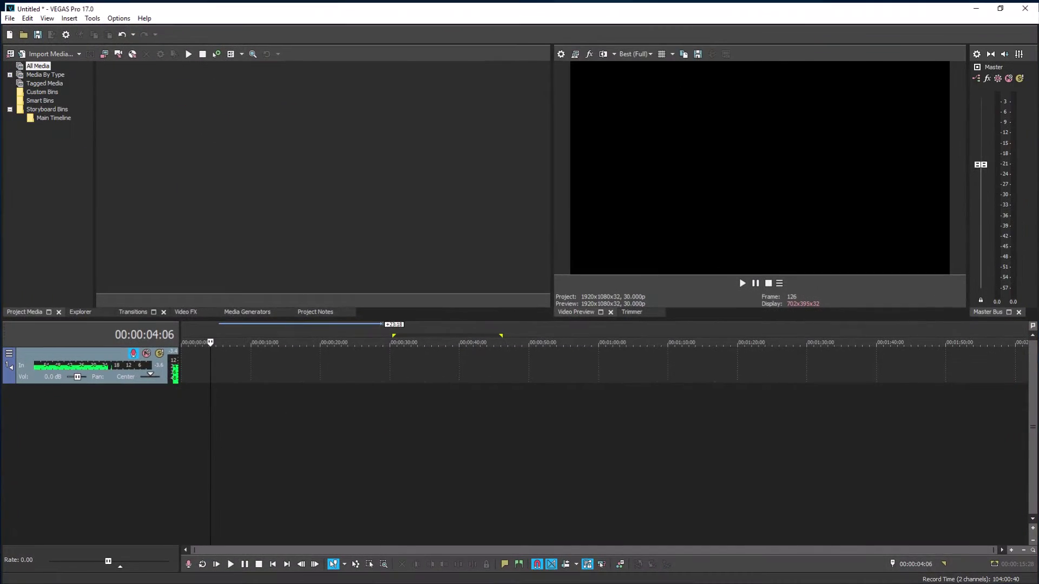
{"action": "key", "text": "alt+Tab"}
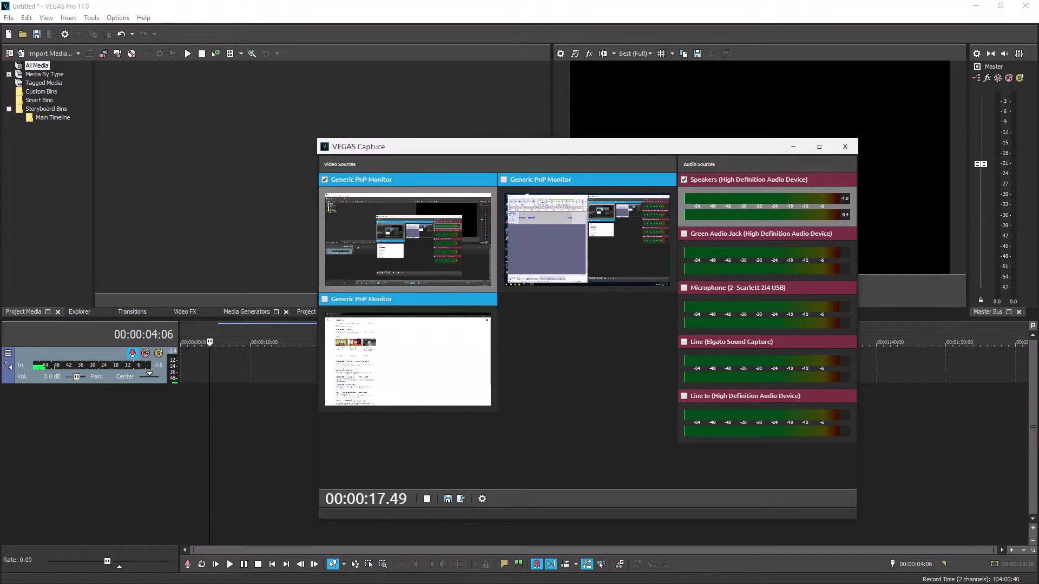
{"action": "left_click", "coordinate": [426, 499]}
{"action": "left_click", "coordinate": [793, 146]}
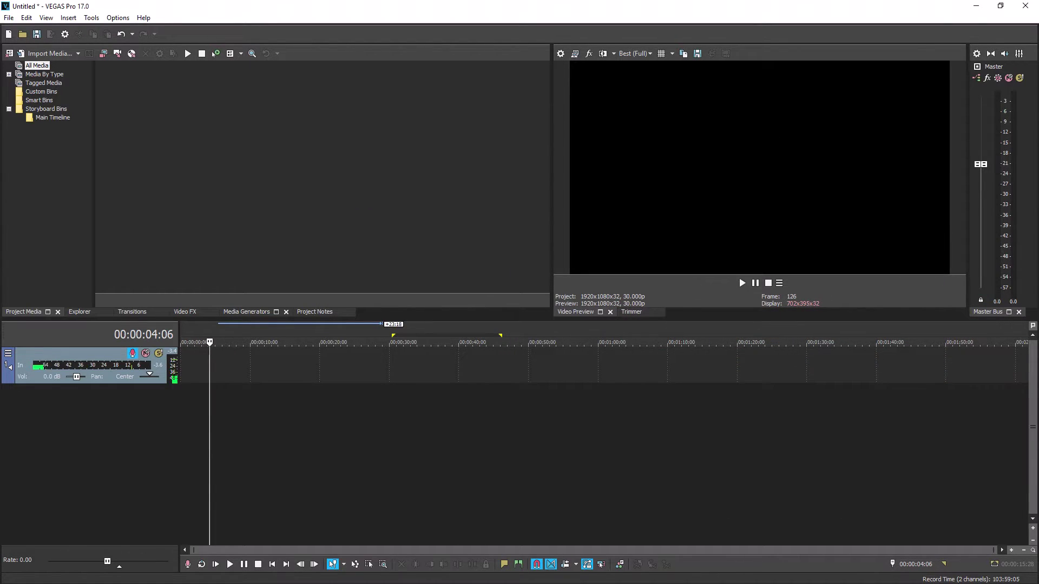
Minimize the video editor, launch MediaInfo from the desktop and move its window toward the upper-left area
{"action": "left_click", "coordinate": [976, 6]}
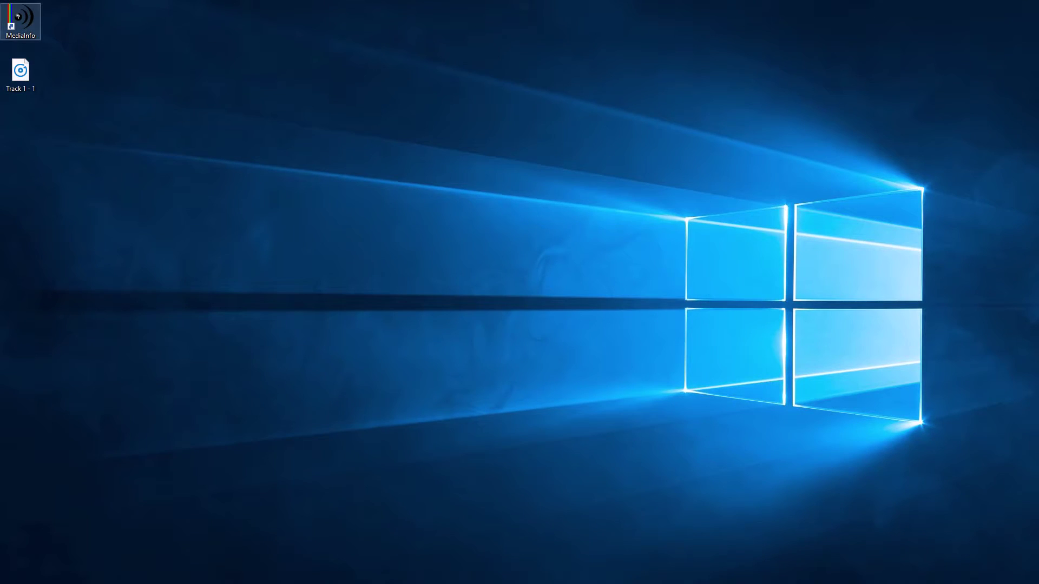
{"action": "left_click", "coordinate": [21, 20]}
{"action": "left_click_drag", "start_coordinate": [548, 149], "coordinate": [353, 98]}
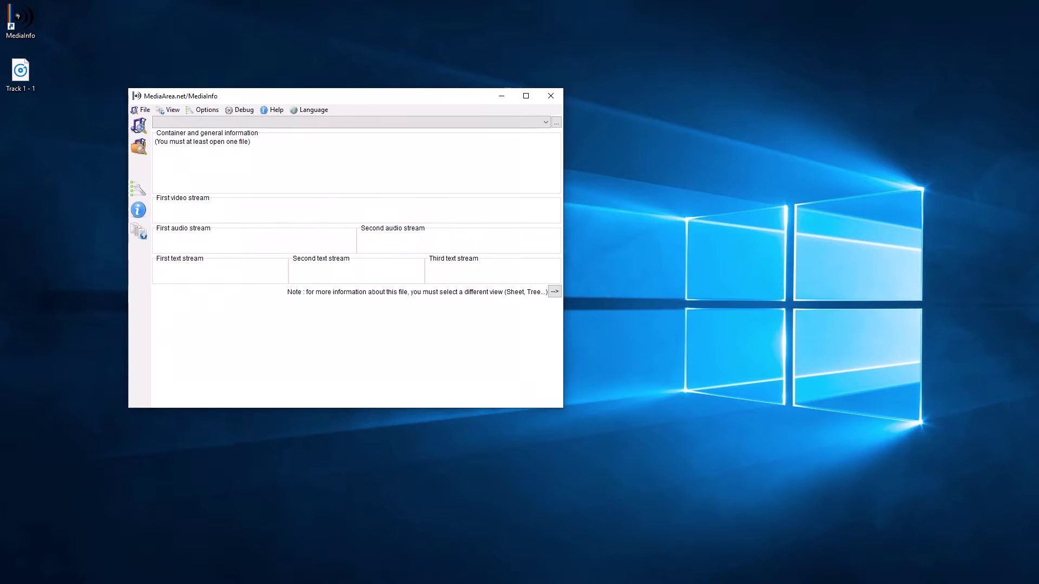
{"action": "left_click_drag", "start_coordinate": [324, 194], "coordinate": [795, 97]}
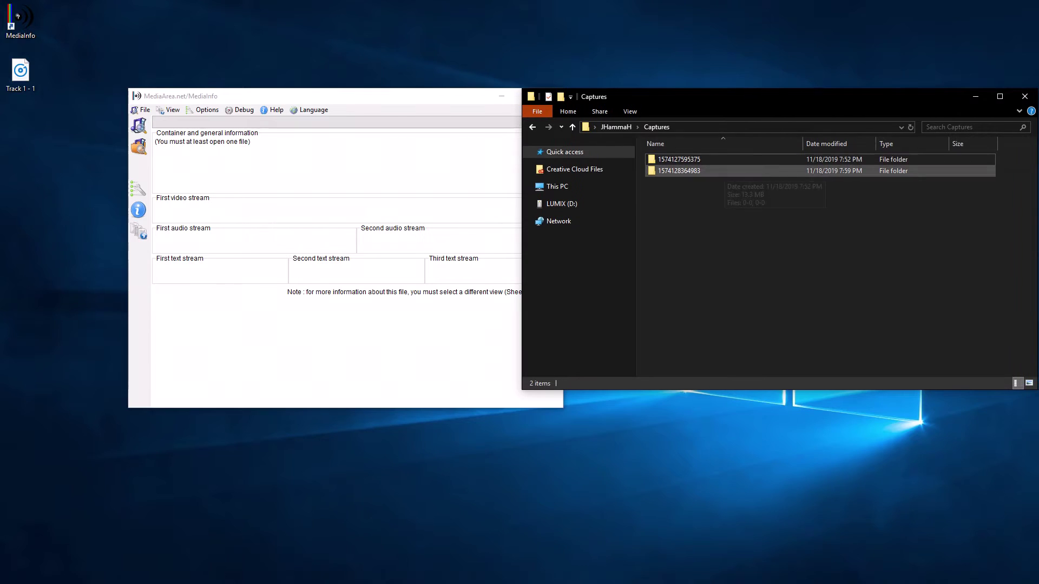
{"action": "left_click", "coordinate": [683, 160]}
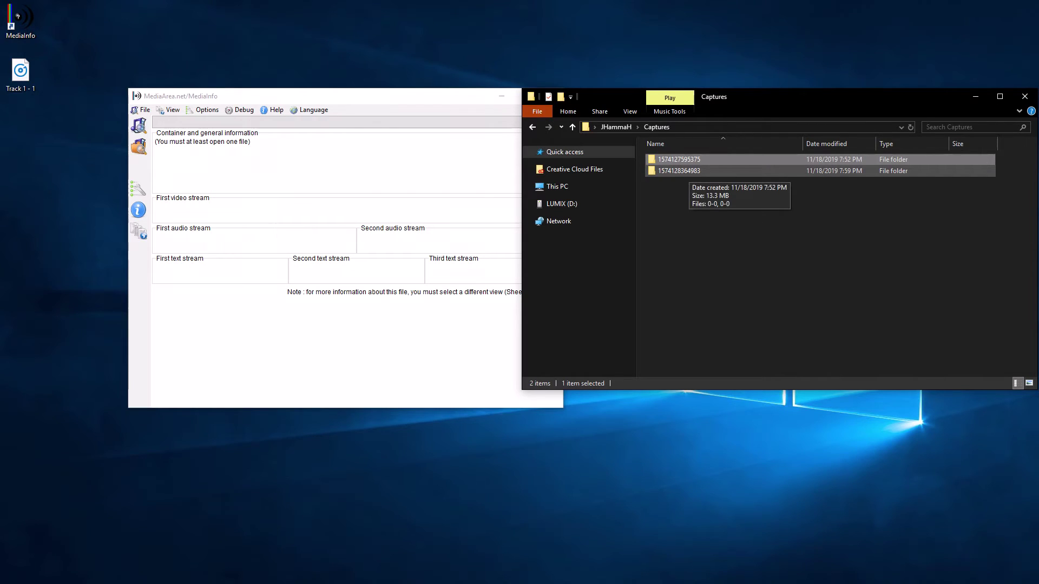
{"action": "double_click", "coordinate": [688, 171]}
{"action": "left_click", "coordinate": [668, 160]}
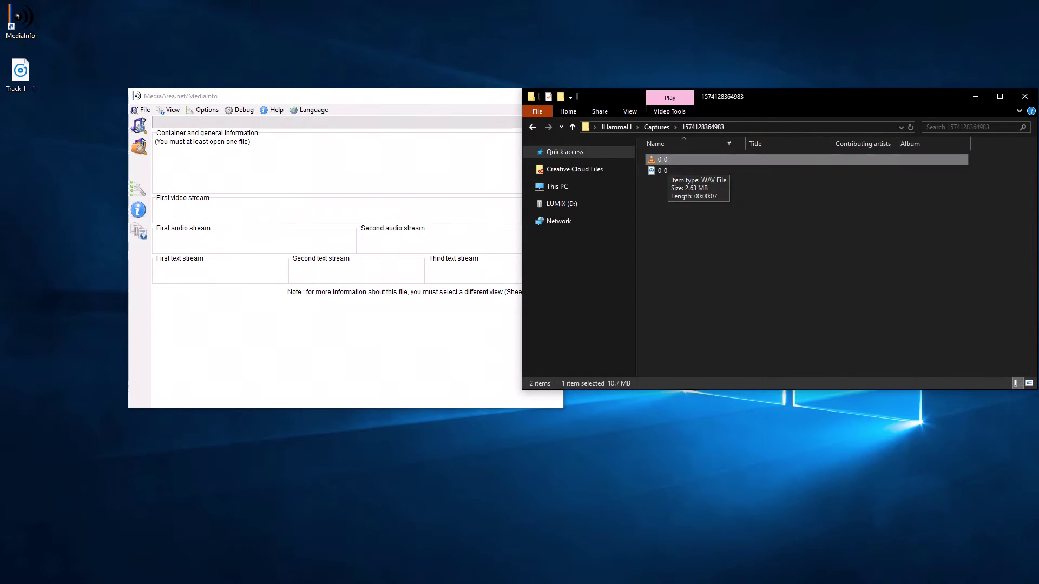
{"action": "left_click", "coordinate": [668, 171]}
Load the captured video 0-0 into MediaInfo, show it in Tree view, and move and enlarge the window to read its details
{"action": "left_click_drag", "start_coordinate": [662, 160], "coordinate": [476, 168]}
{"action": "left_click", "coordinate": [172, 110]}
{"action": "left_click", "coordinate": [182, 145]}
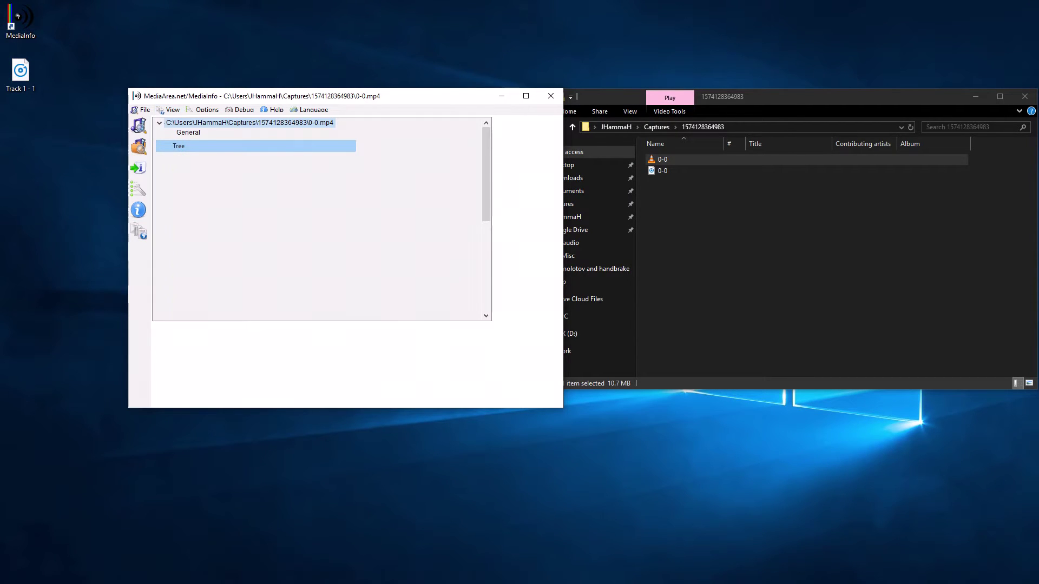
{"action": "left_click_drag", "start_coordinate": [464, 96], "coordinate": [433, 37]}
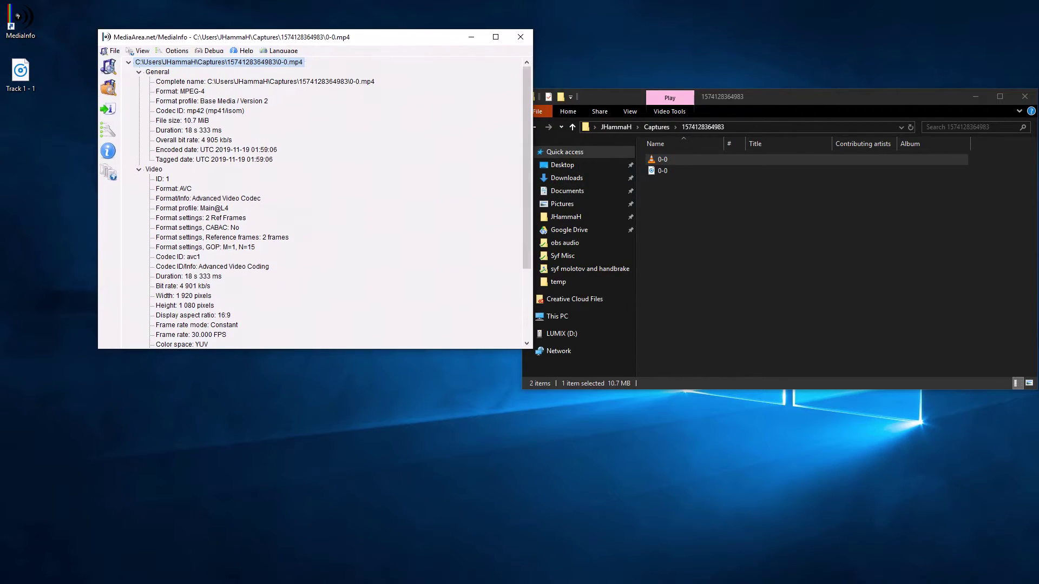
{"action": "left_click_drag", "start_coordinate": [498, 349], "coordinate": [498, 514]}
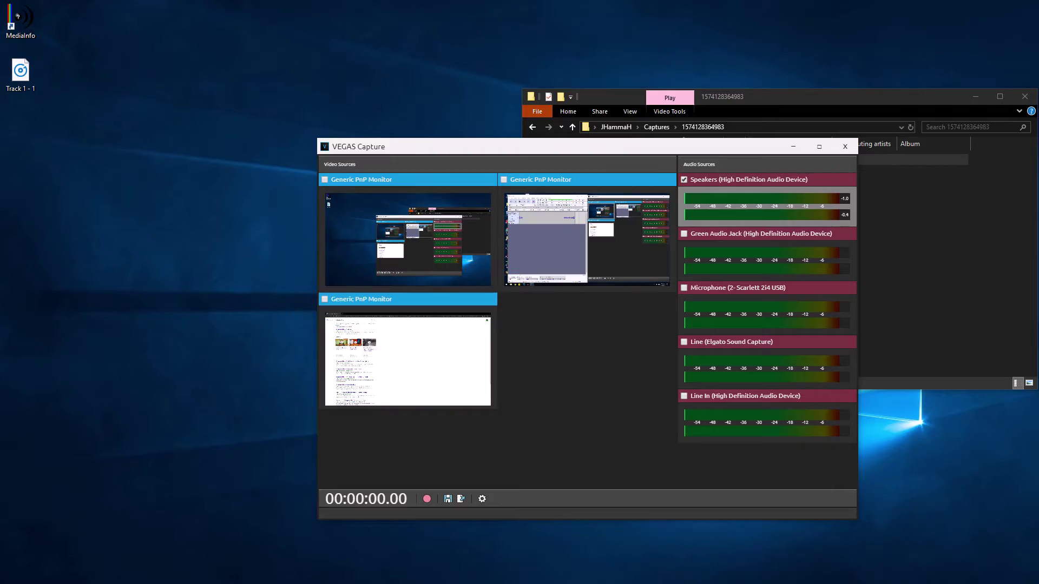
Select the third monitor as the video source in VEGAS Capture, alongside the Speakers audio
{"action": "left_click", "coordinate": [325, 299]}
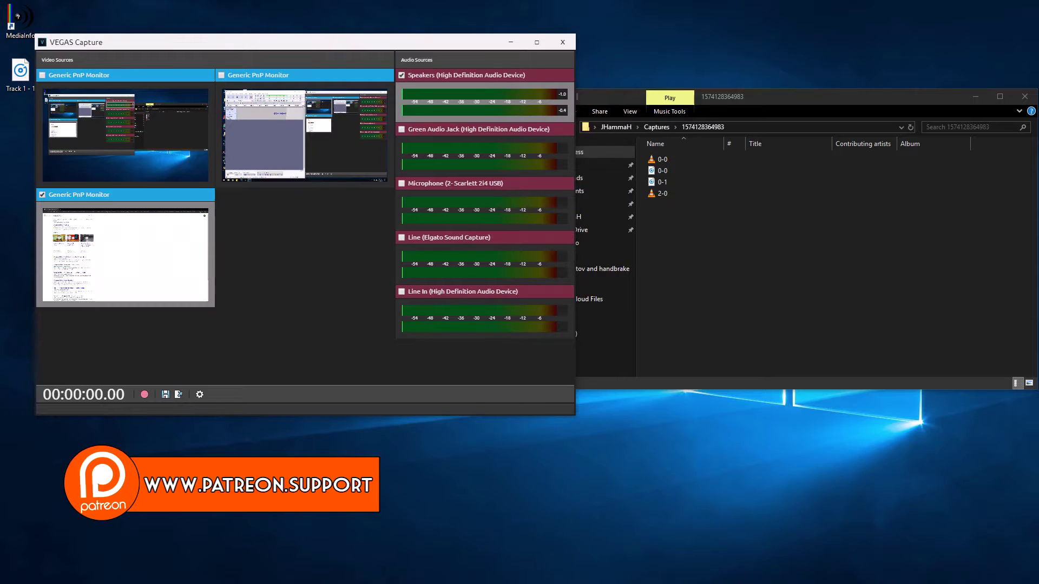
{"action": "left_click", "coordinate": [662, 159]}
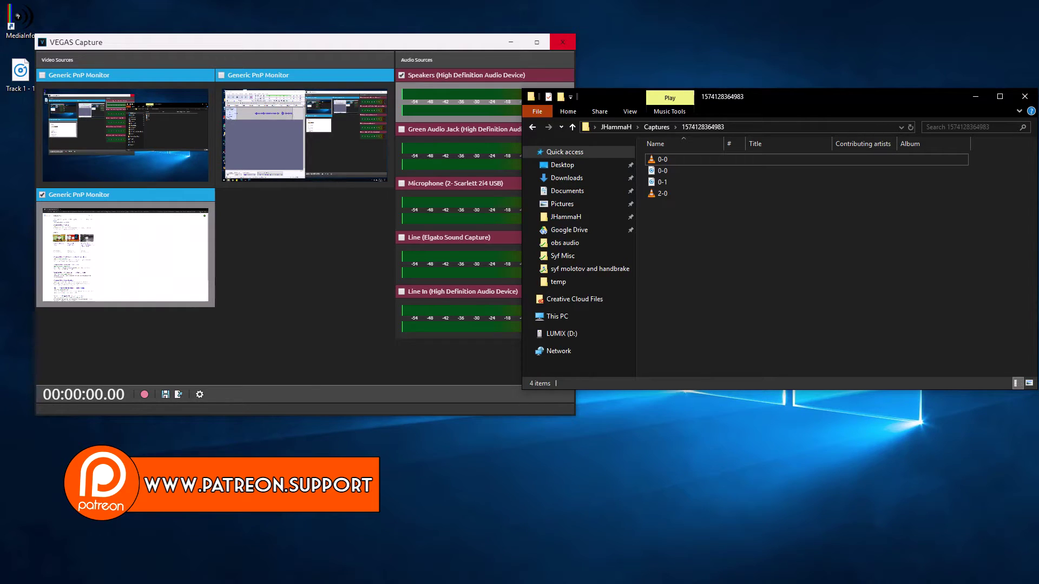
{"action": "left_click", "coordinate": [656, 127]}
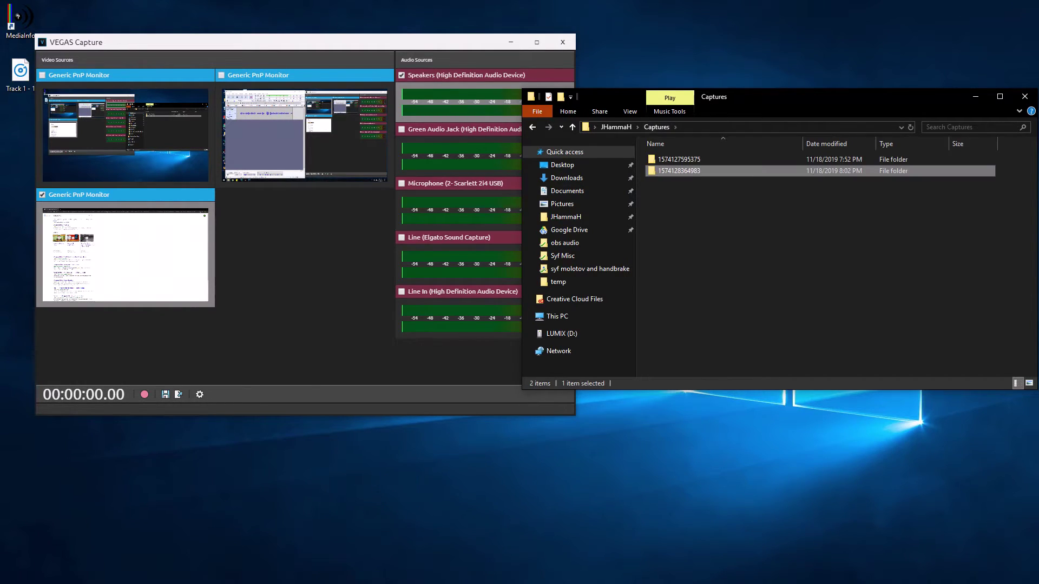
{"action": "double_click", "coordinate": [679, 170]}
{"action": "left_click", "coordinate": [510, 42]}
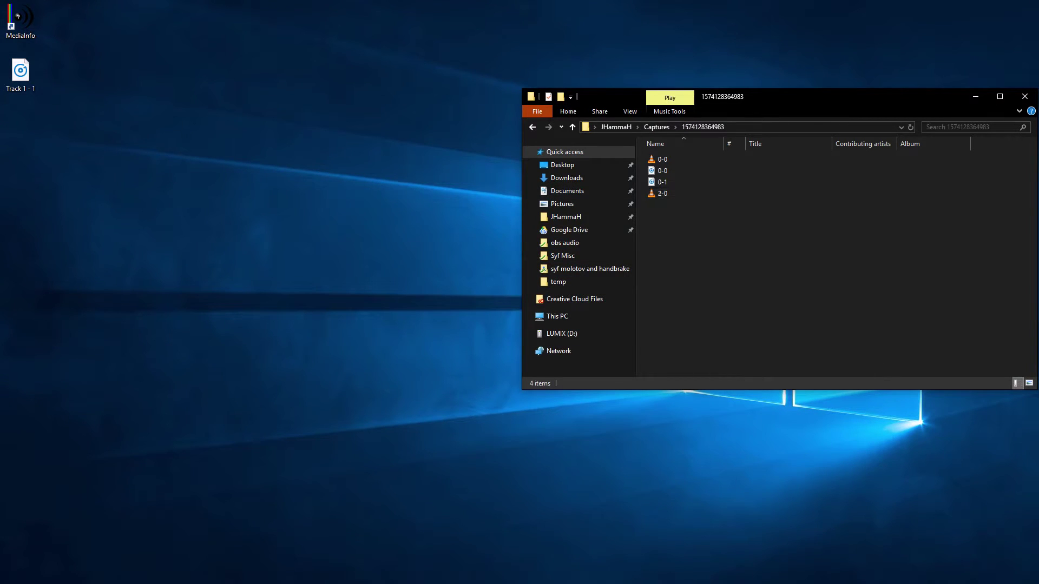
Launch MediaInfo, load the captured video 2-0, examine its stream details in Tree view and close the program
{"action": "left_click", "coordinate": [20, 21]}
{"action": "left_click_drag", "start_coordinate": [501, 121], "coordinate": [379, 97]}
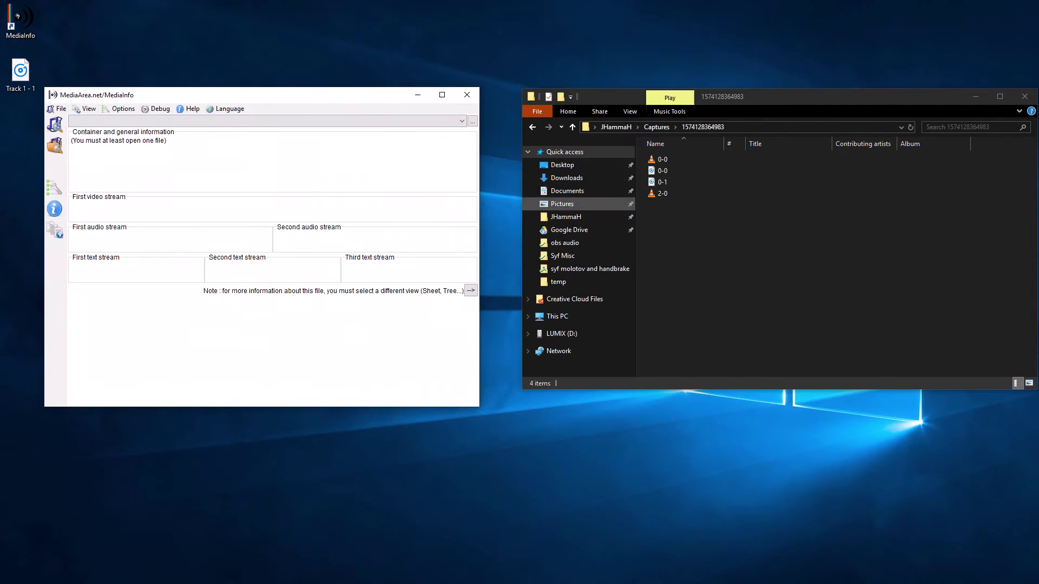
{"action": "left_click_drag", "start_coordinate": [663, 193], "coordinate": [239, 204]}
{"action": "left_click", "coordinate": [88, 108]}
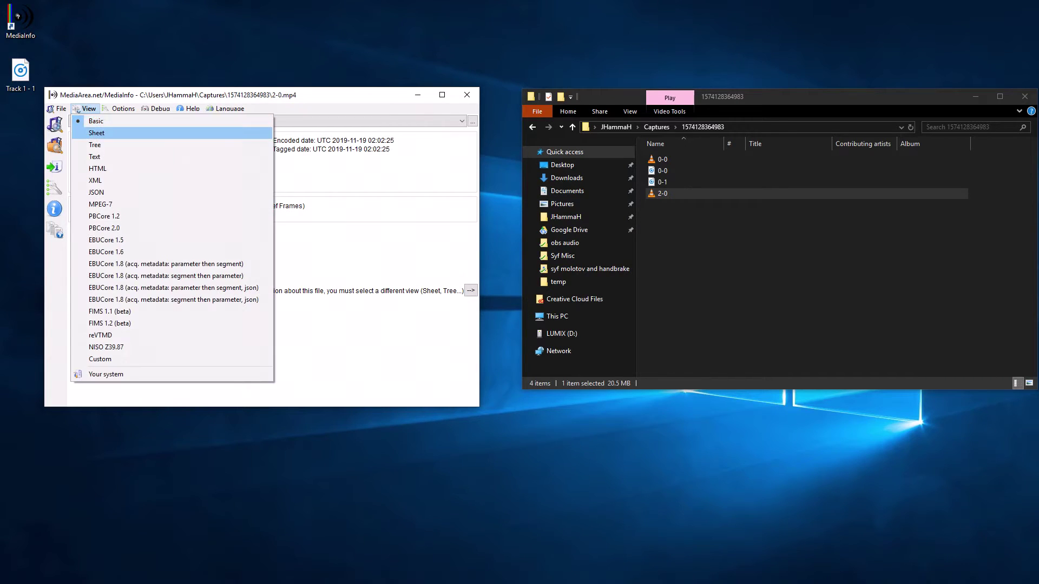
{"action": "left_click", "coordinate": [95, 144]}
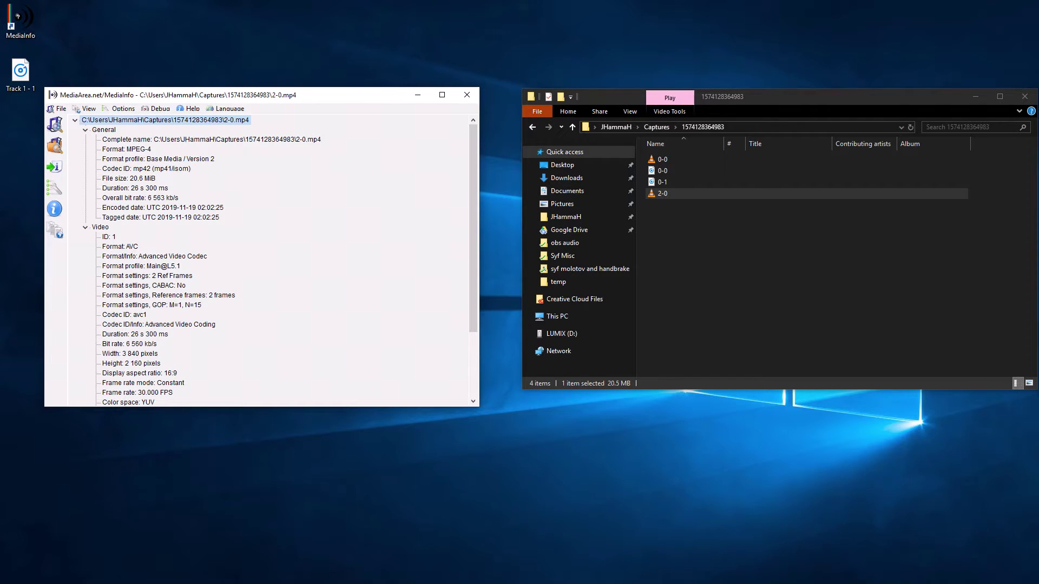
{"action": "scroll", "coordinate": [259, 259], "scroll_direction": "down", "scroll_amount": 1}
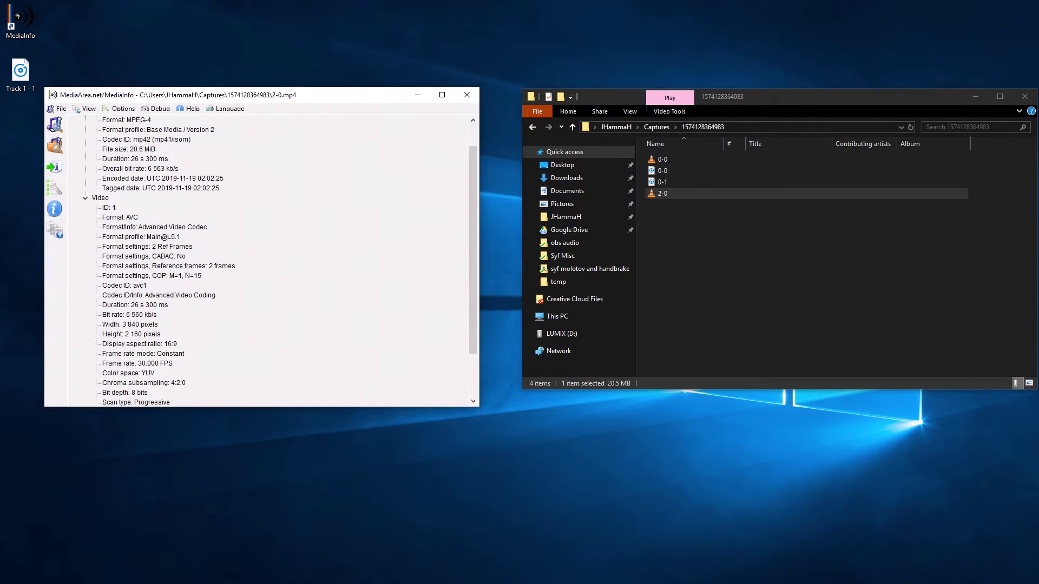
{"action": "scroll", "coordinate": [260, 260], "scroll_direction": "down", "scroll_amount": 2}
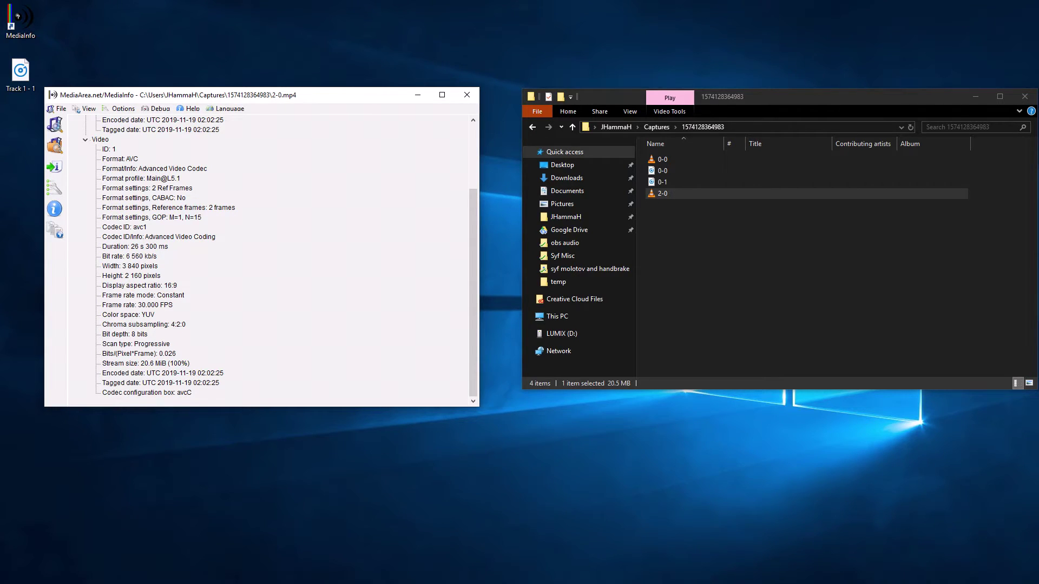
{"action": "left_click", "coordinate": [467, 95]}
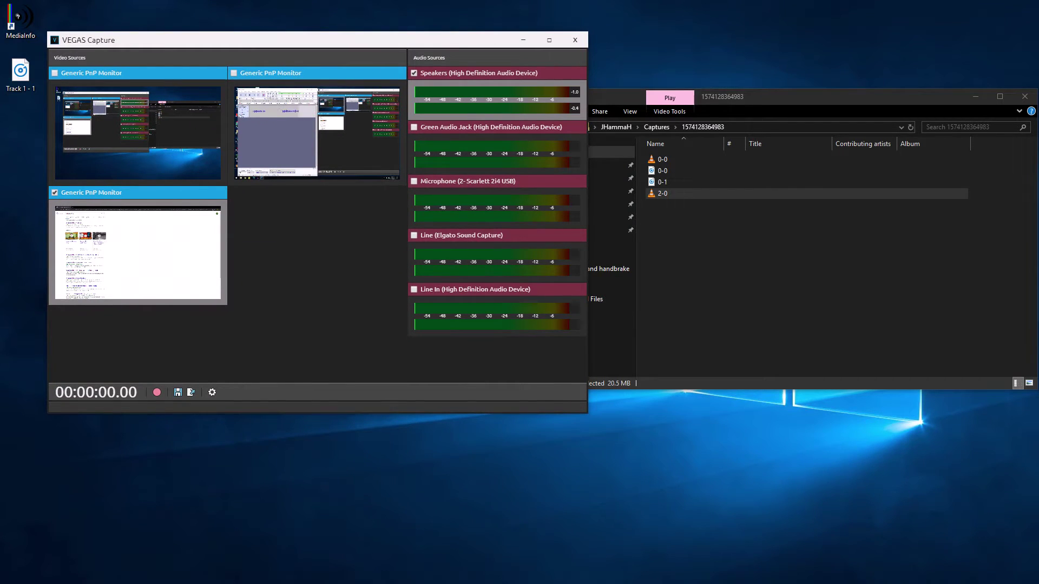
Add the first and second monitors as video sources, record all three with Speakers audio for about 23 seconds, and close the capture window
{"action": "left_click", "coordinate": [55, 73]}
{"action": "left_click", "coordinate": [234, 73]}
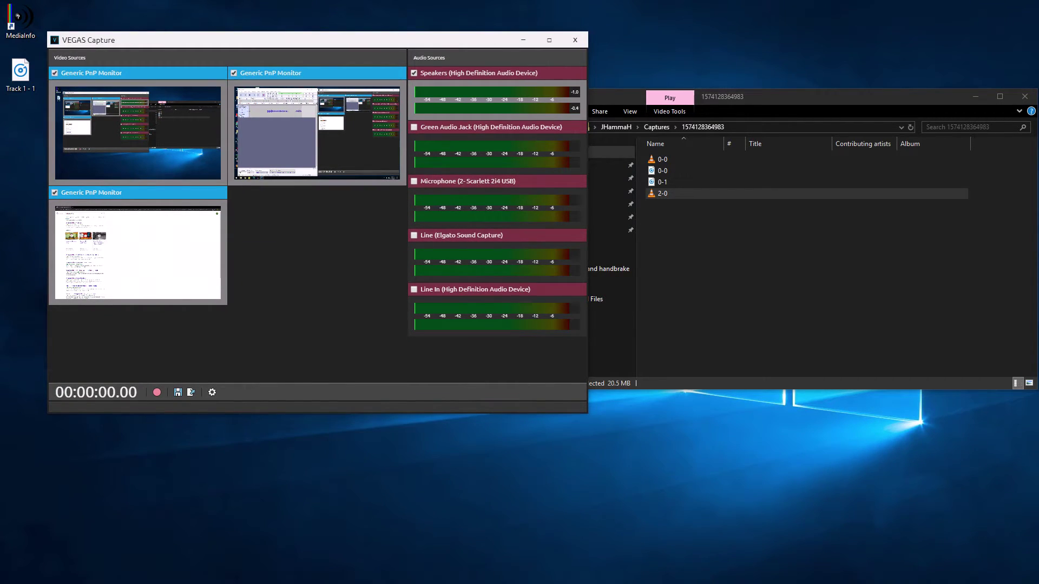
{"action": "left_click", "coordinate": [157, 392]}
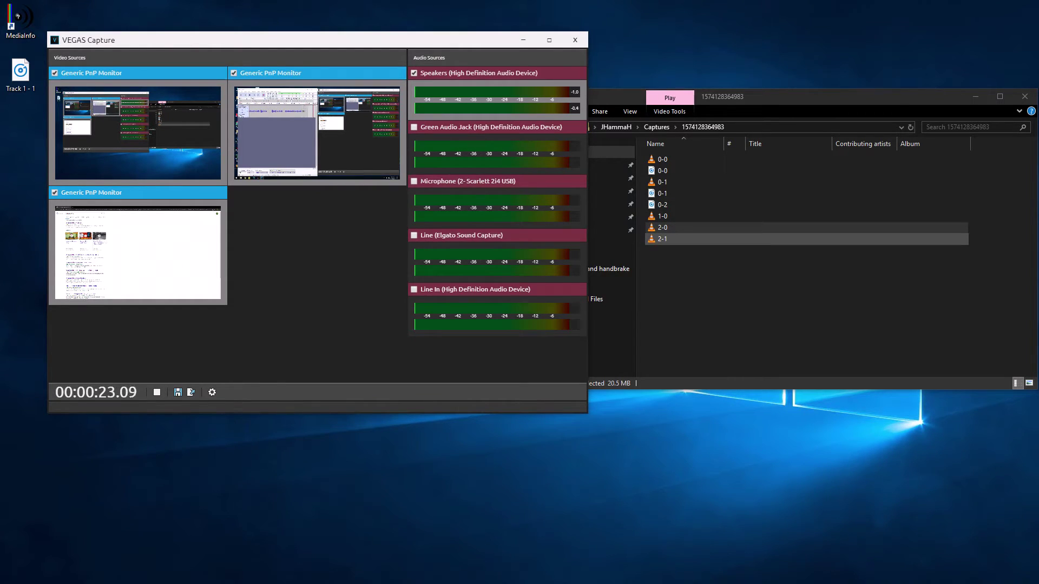
{"action": "left_click", "coordinate": [156, 392]}
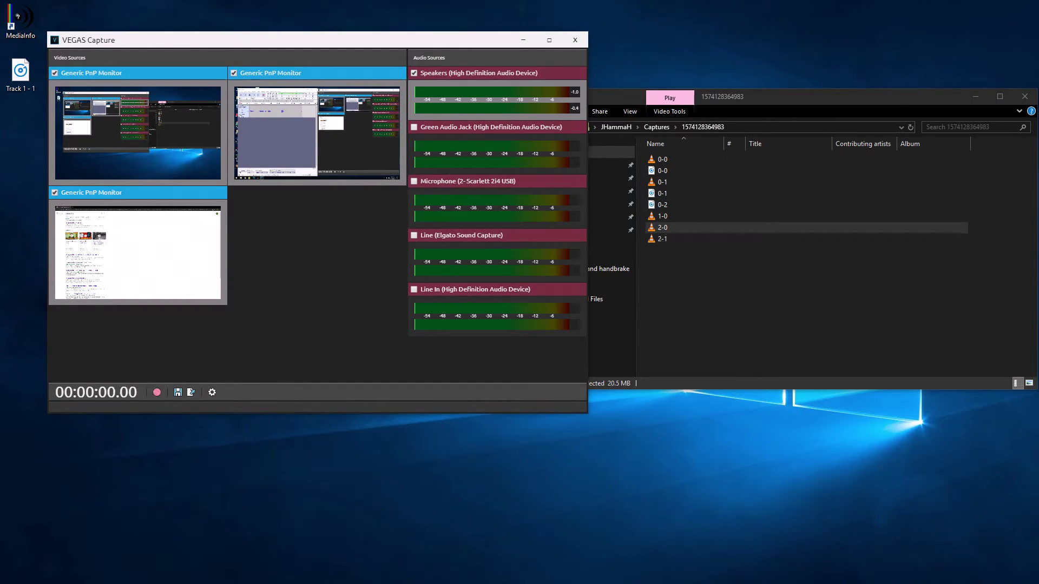
{"action": "left_click", "coordinate": [575, 39]}
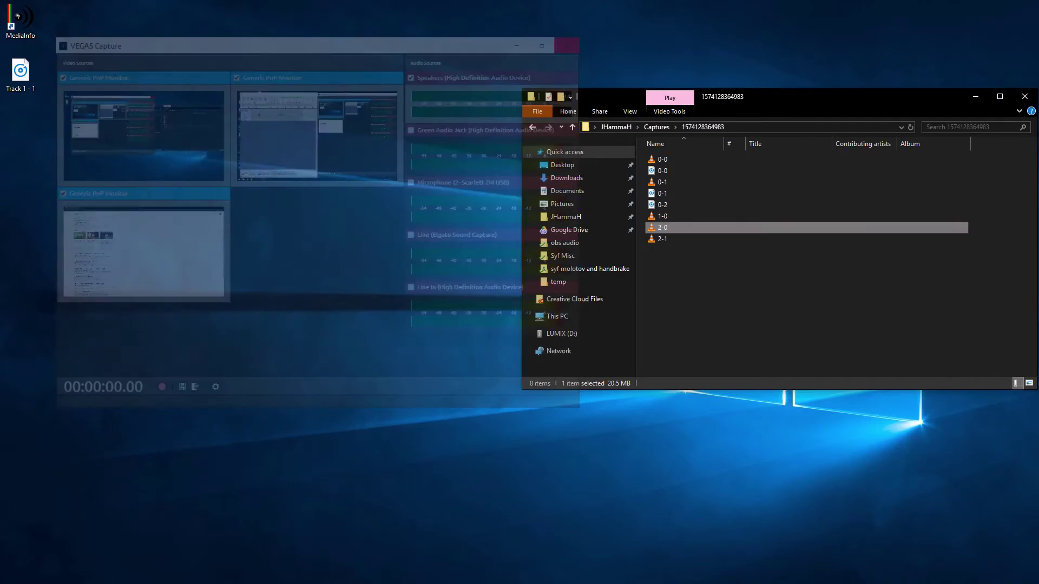
Examine the new capture videos 0-1, 1-0 and 2-1 in the recording folder
{"action": "mouse_move", "coordinate": [719, 297]}
{"action": "left_mouse_down"}
{"action": "mouse_move", "coordinate": [698, 200]}
{"action": "mouse_move", "coordinate": [679, 180]}
{"action": "mouse_move", "coordinate": [678, 222]}
{"action": "mouse_move", "coordinate": [718, 296]}
{"action": "left_mouse_up"}
{"action": "left_click", "coordinate": [678, 182]}
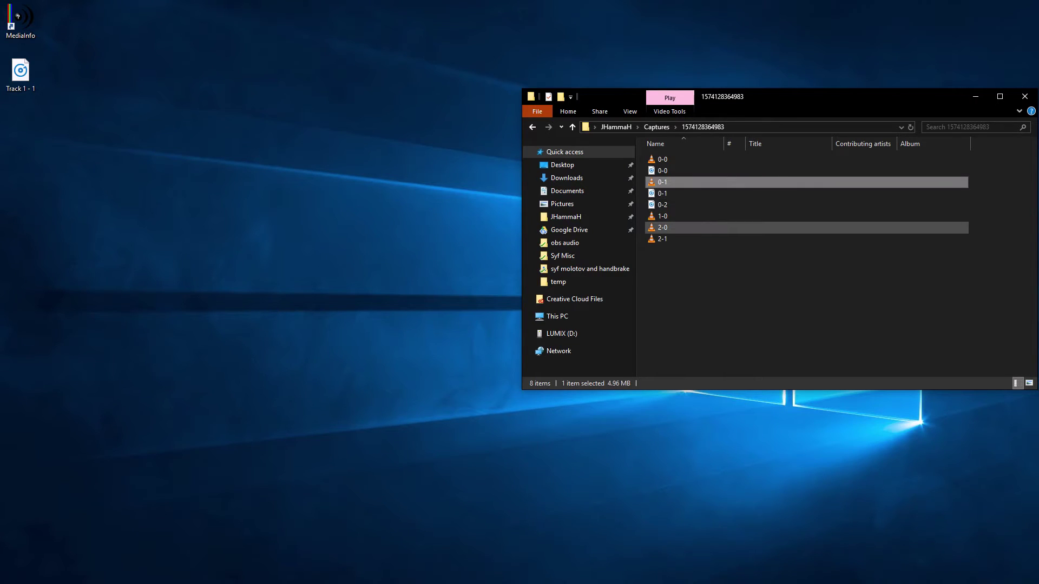
{"action": "left_click", "coordinate": [677, 216]}
{"action": "left_click", "coordinate": [678, 239]}
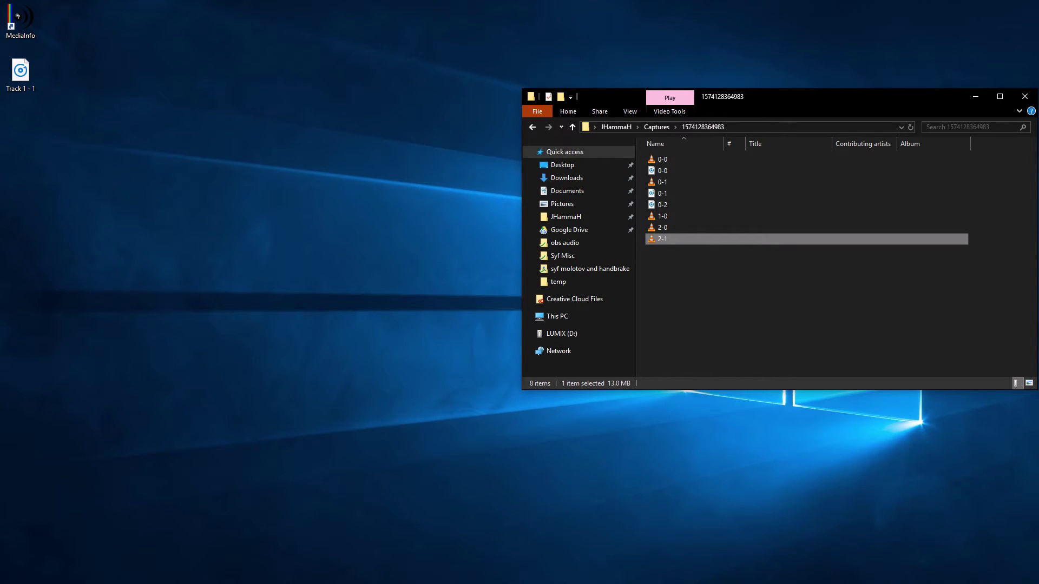
Add the captured video and audio files from the recording folder to the start of the VEGAS Pro timeline
{"action": "key", "text": "alt+Tab"}
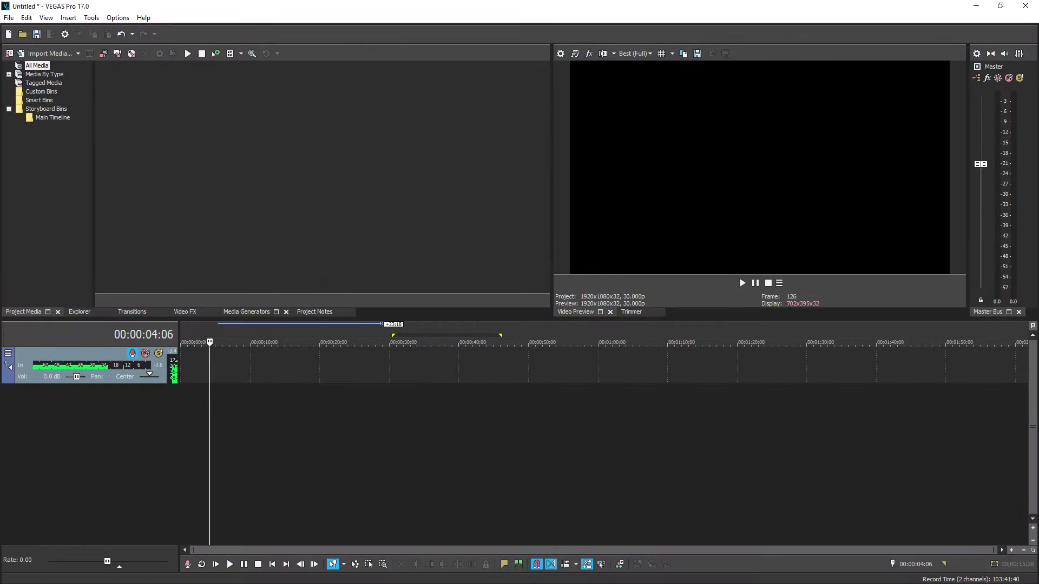
{"action": "key", "text": "alt+Tab"}
{"action": "left_click_drag", "start_coordinate": [688, 277], "coordinate": [662, 154]}
{"action": "left_click_drag", "start_coordinate": [666, 160], "coordinate": [184, 363]}
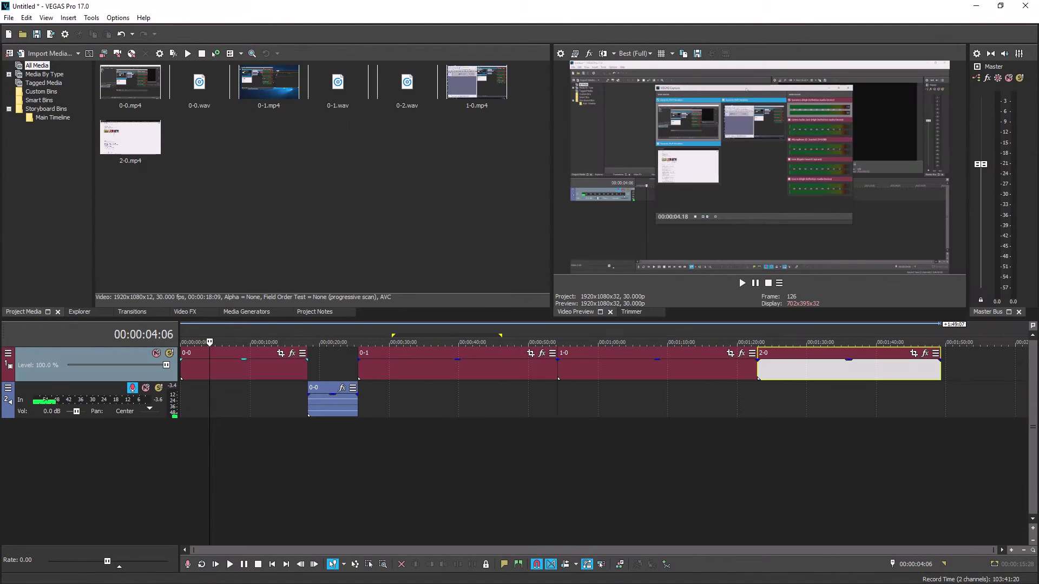
{"action": "left_click", "coordinate": [231, 400]}
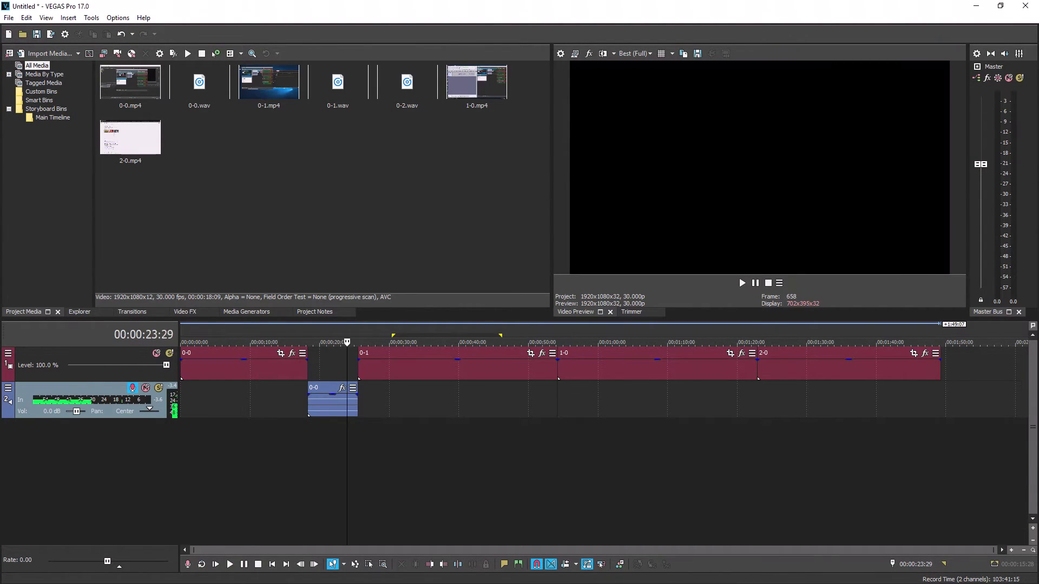